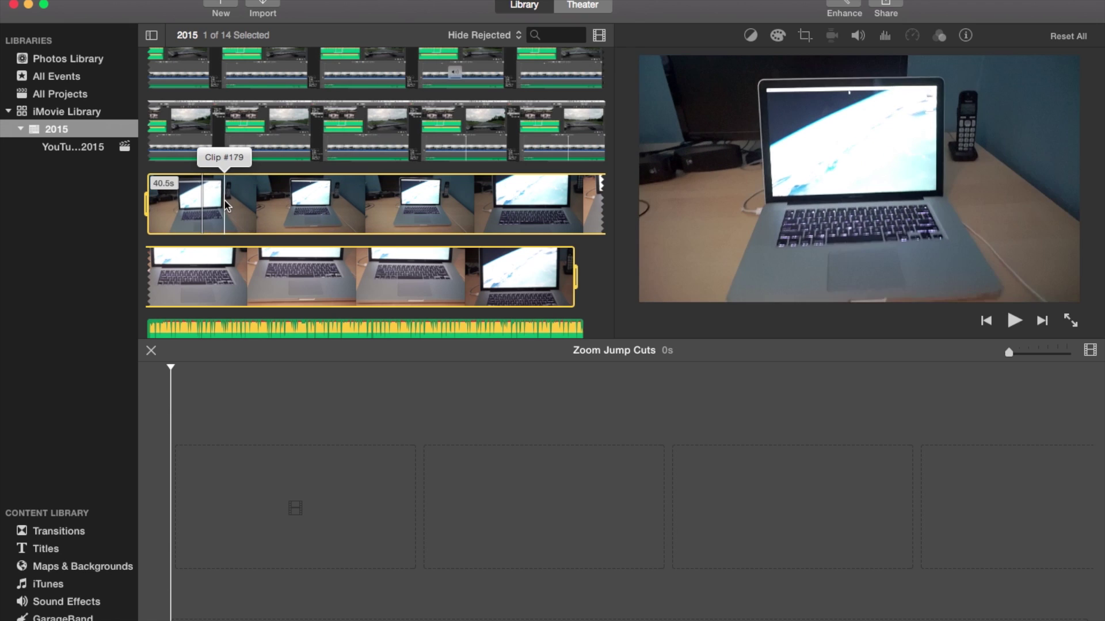
# Drop the 40.5s laptop clip into the timeline and drag its volume from 100% to silent.
pyautogui.click(195, 205)
pyautogui.moveTo(196, 204); pyautogui.dragTo(223, 465)
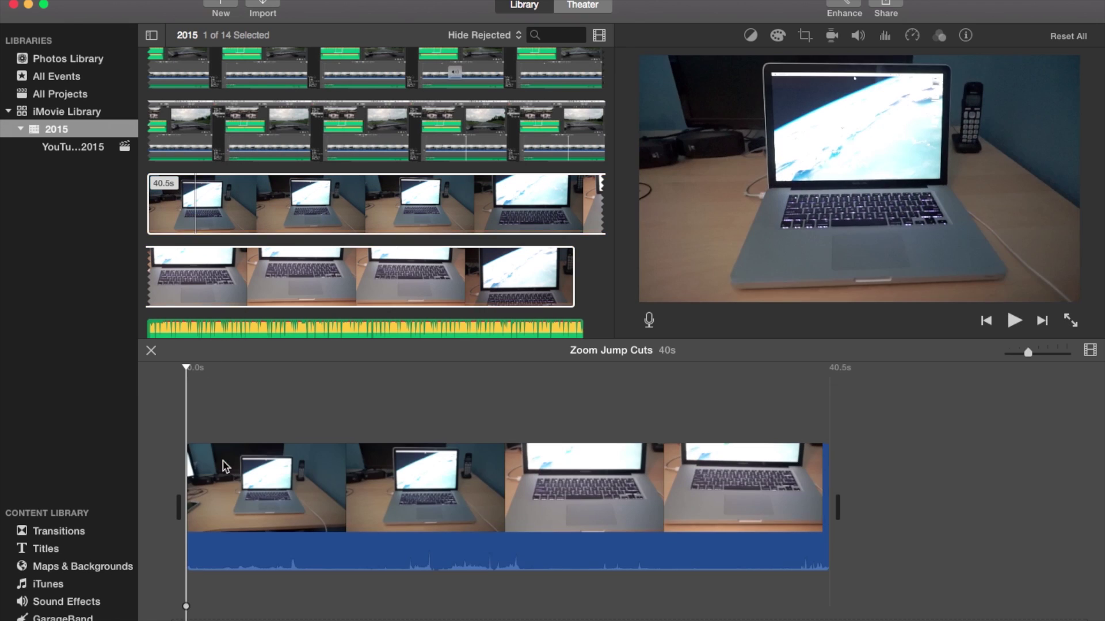
pyautogui.click(382, 541)
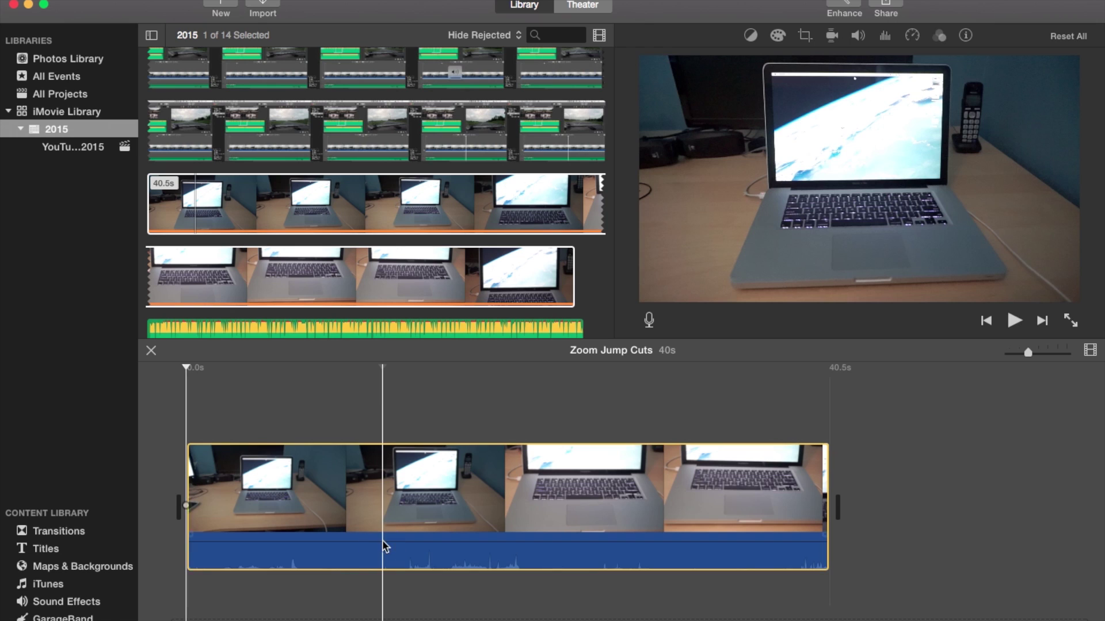
pyautogui.moveTo(375, 540); pyautogui.dragTo(375, 570)
pyautogui.click(188, 416)
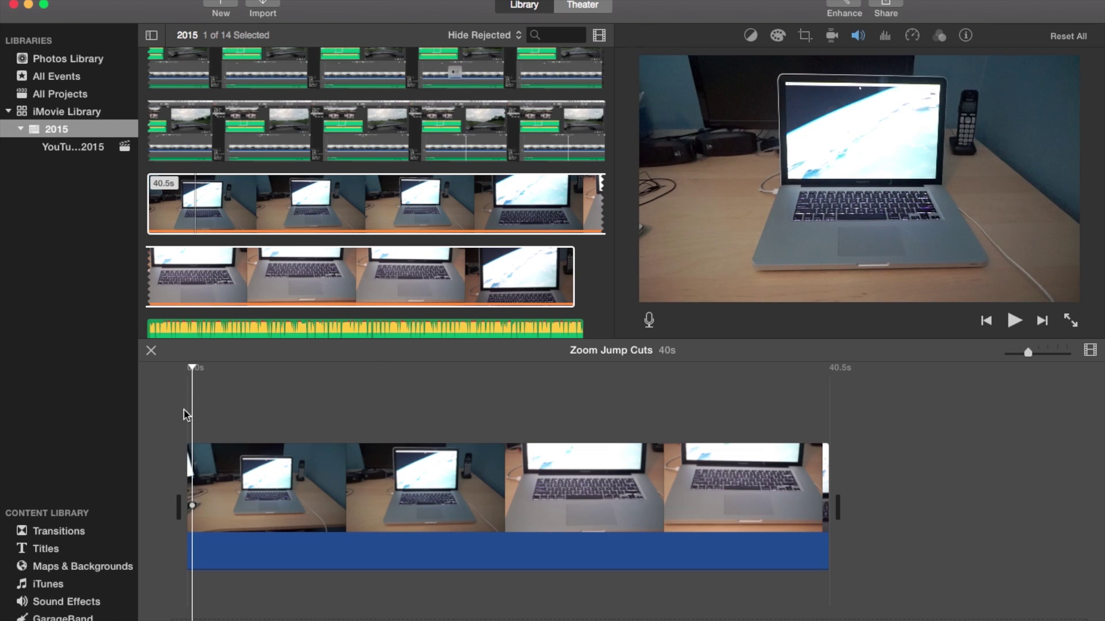
# Split off and delete the first 8.8 seconds of the laptop clip, then play the 31.7s result.
pyautogui.press('space')
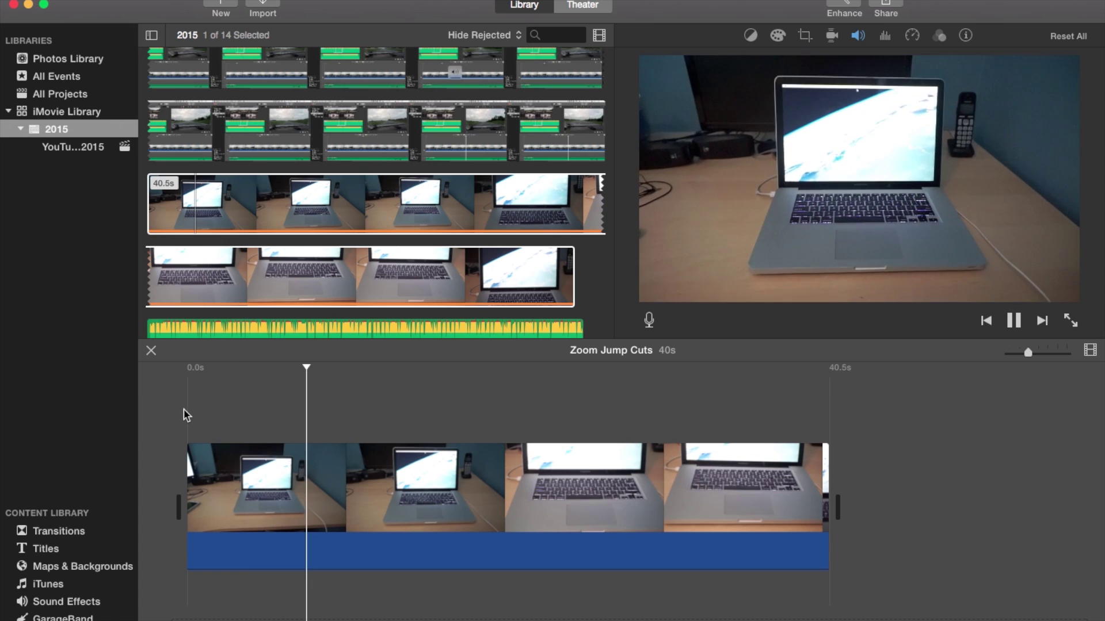
pyautogui.press('space')
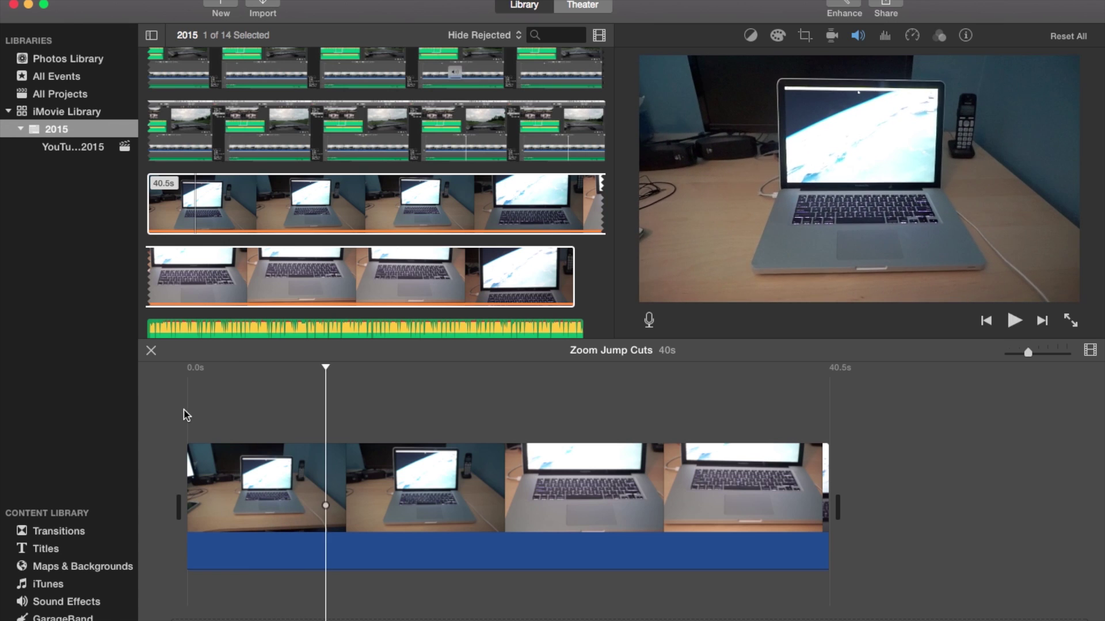
pyautogui.press('super+b')
pyautogui.click(247, 472)
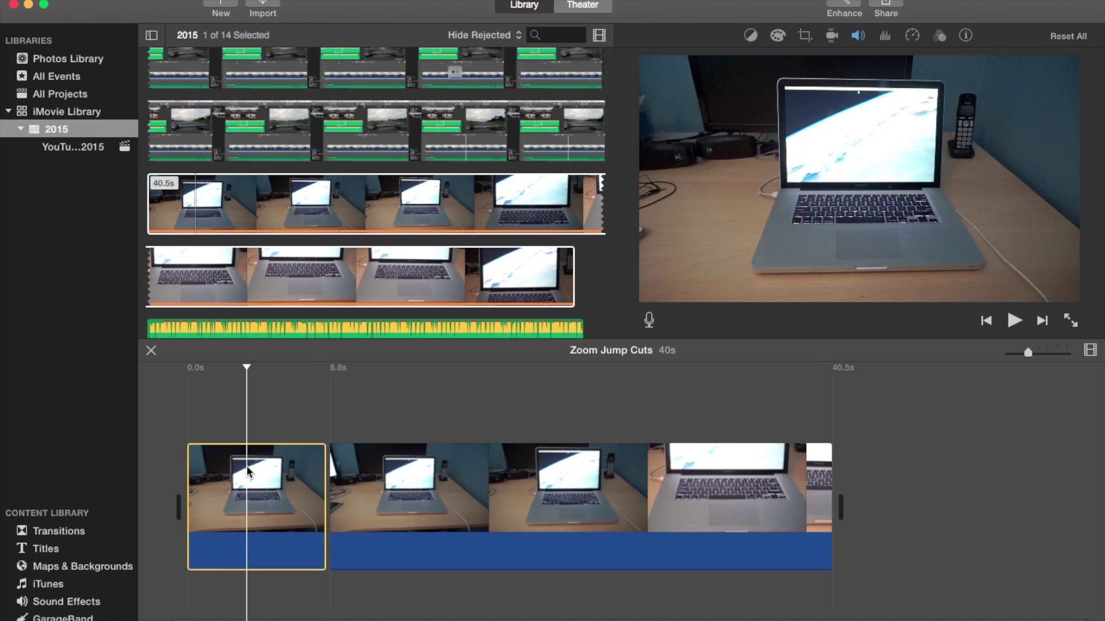
pyautogui.press('Delete')
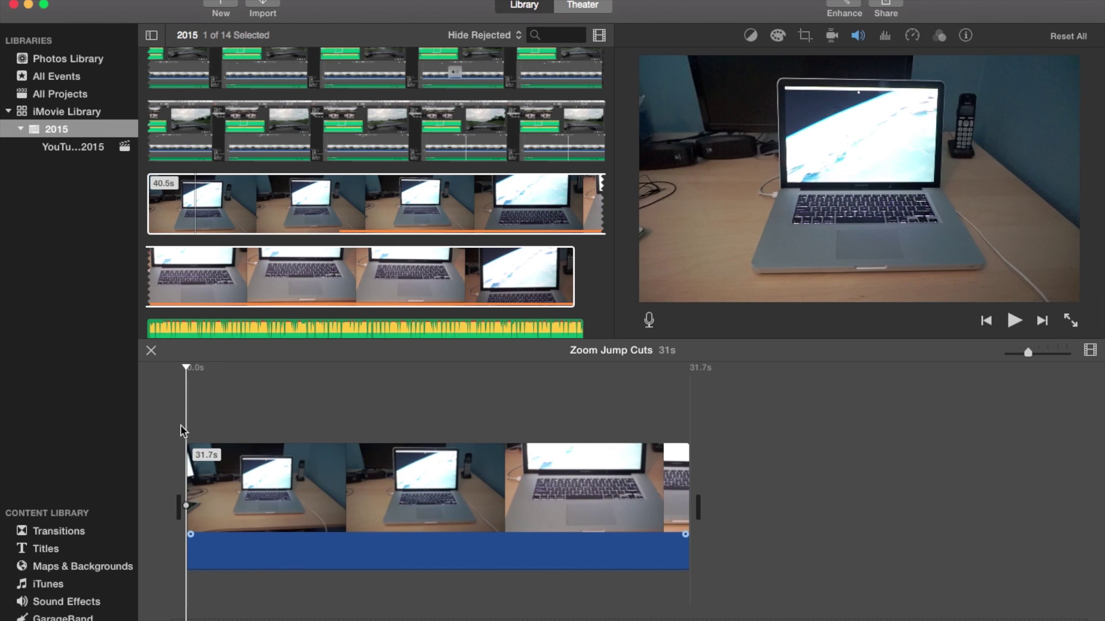
pyautogui.press('space')
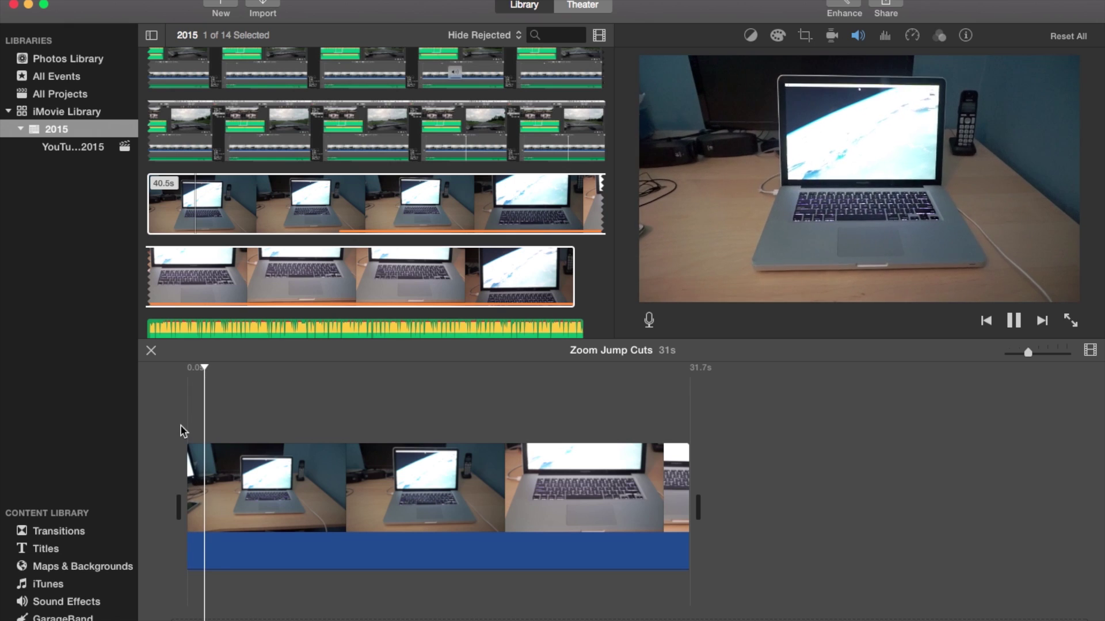
pyautogui.press('space')
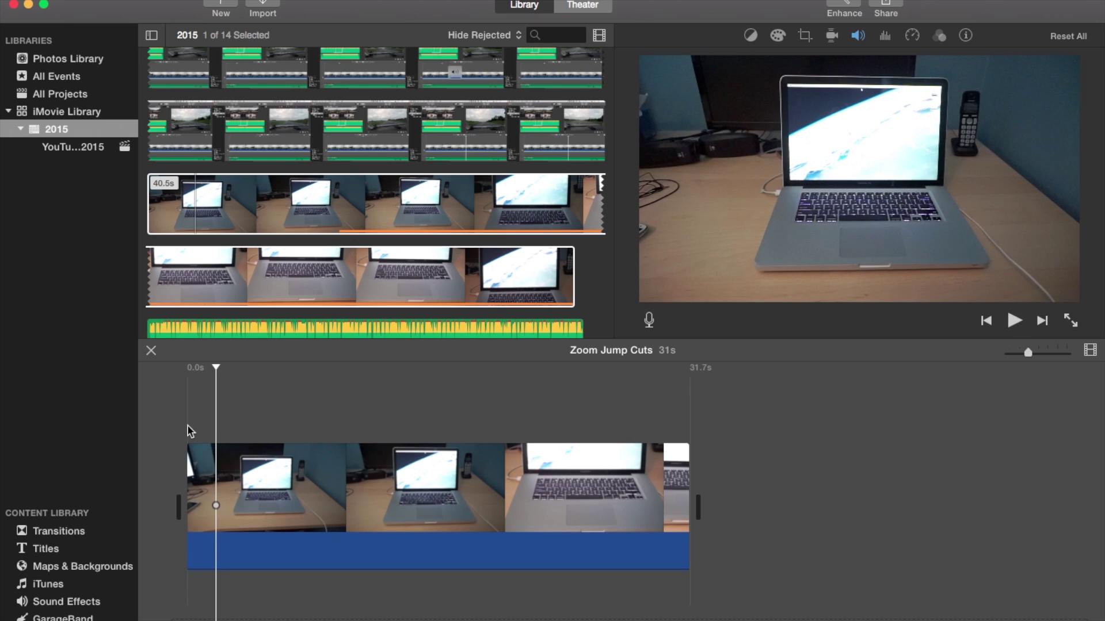
# Split the clip at 1.9s and again at 4.5s, creating a 2.6s clip.
pyautogui.rightClick(220, 480)
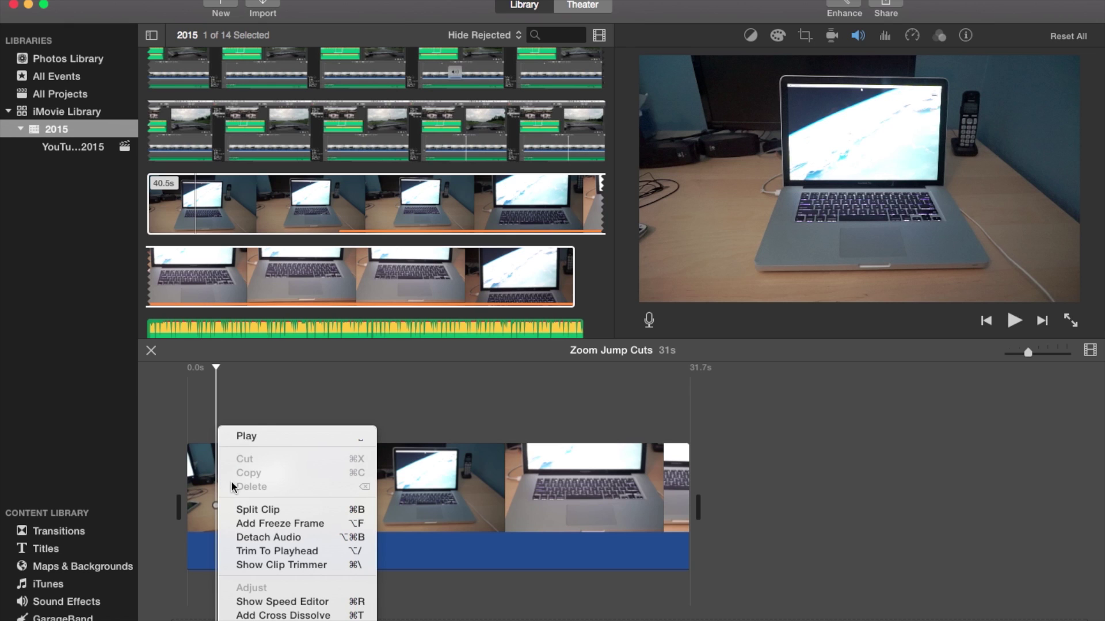
pyautogui.click(244, 509)
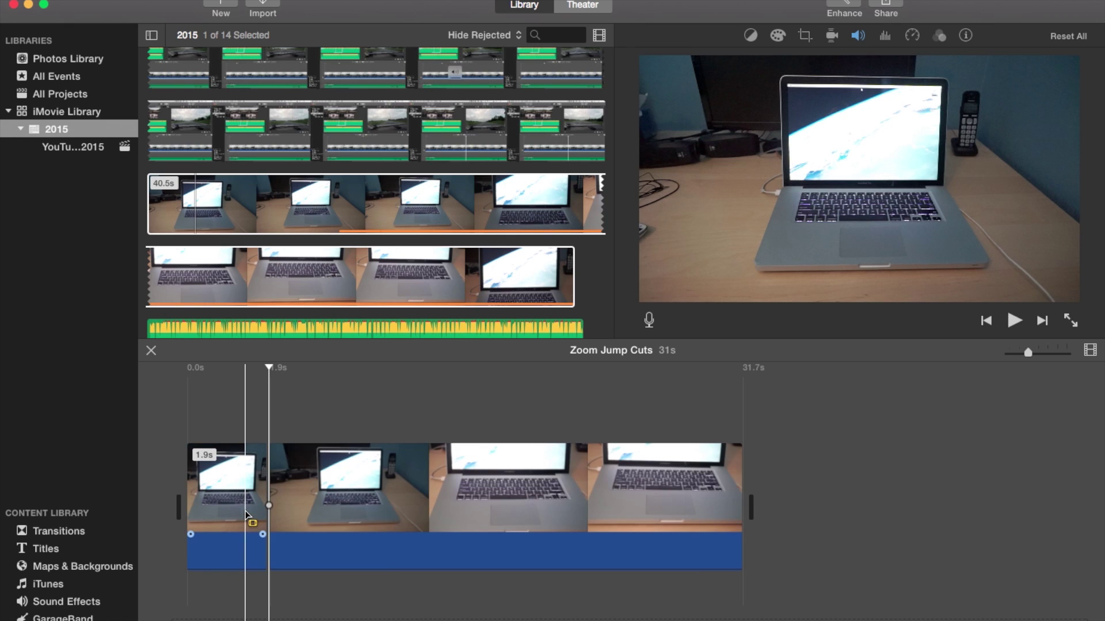
pyautogui.press('space')
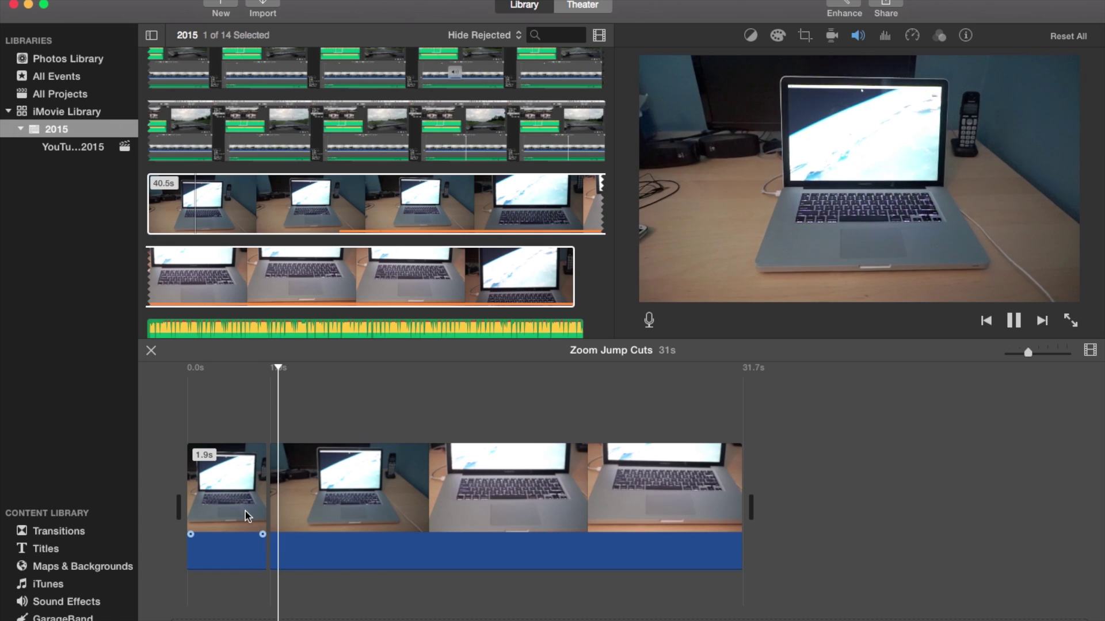
pyautogui.press('space')
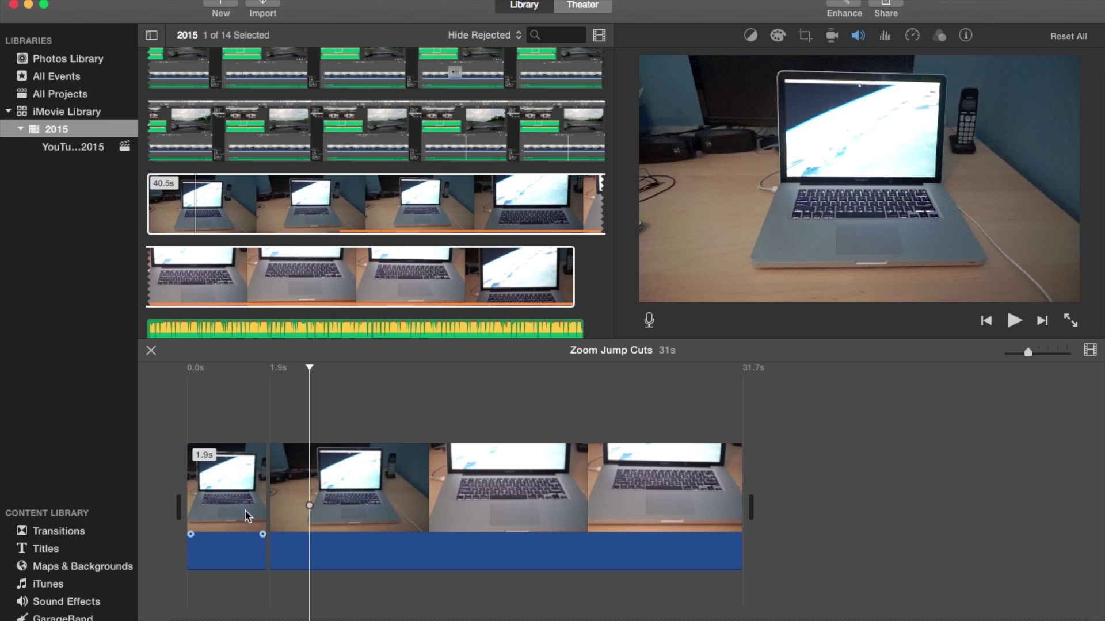
pyautogui.press('super+v')
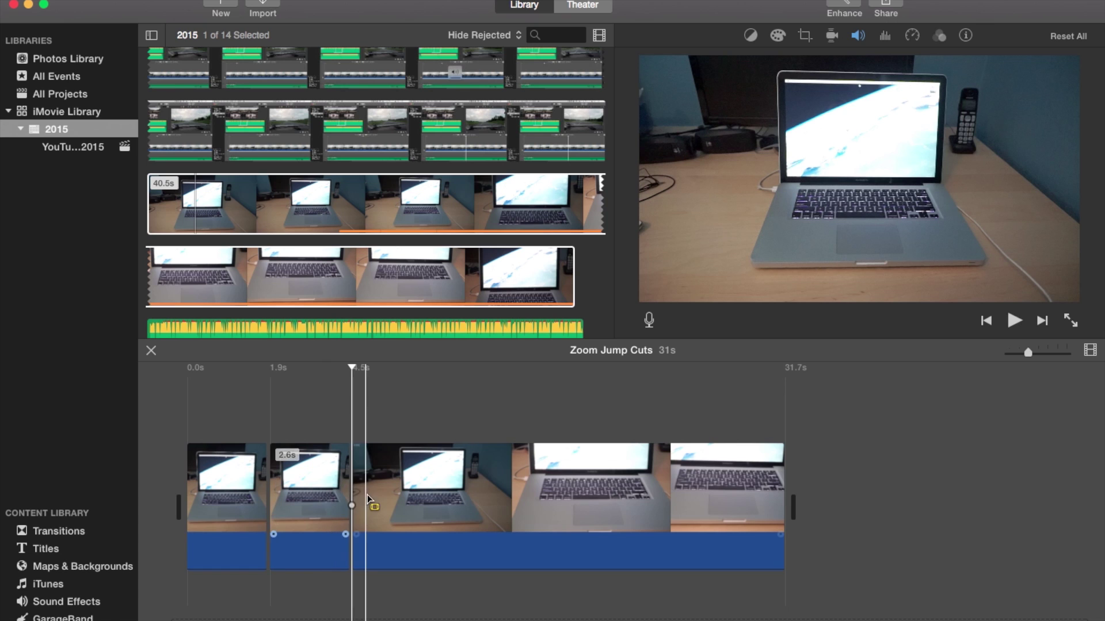
# Split off a 1.6s clip ending at 6.1s from the long remainder.
pyautogui.click(358, 504)
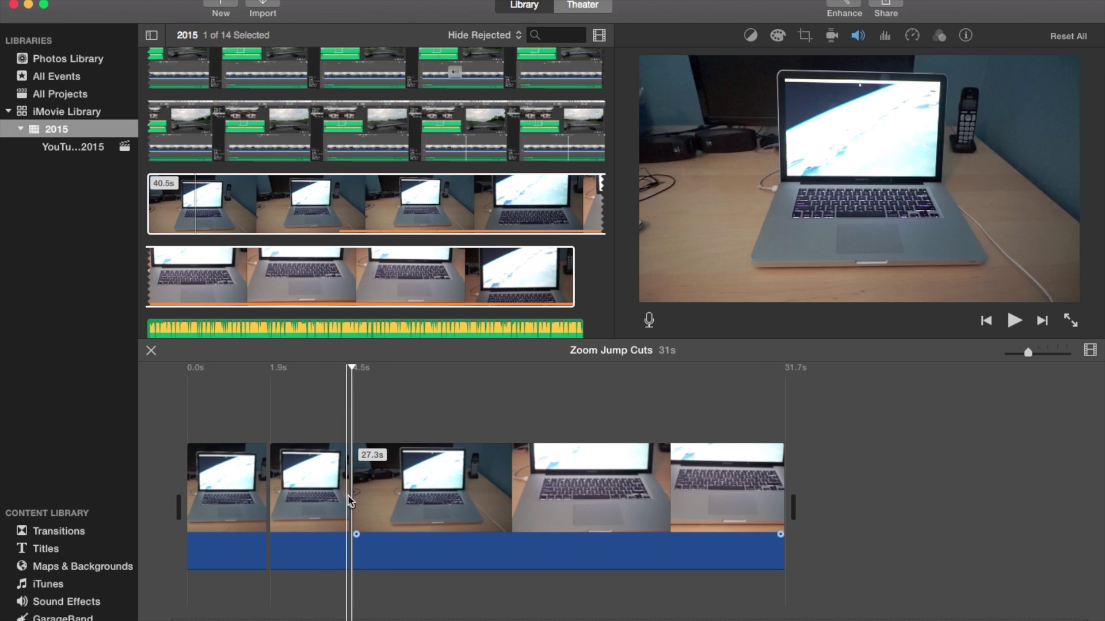
pyautogui.press('space')
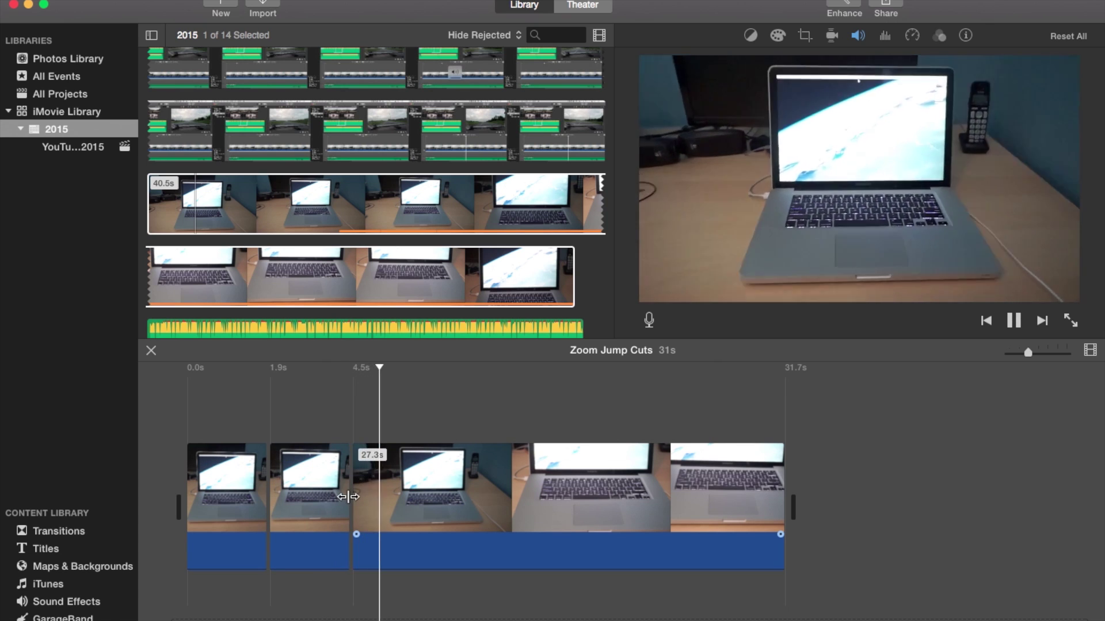
pyautogui.press('space')
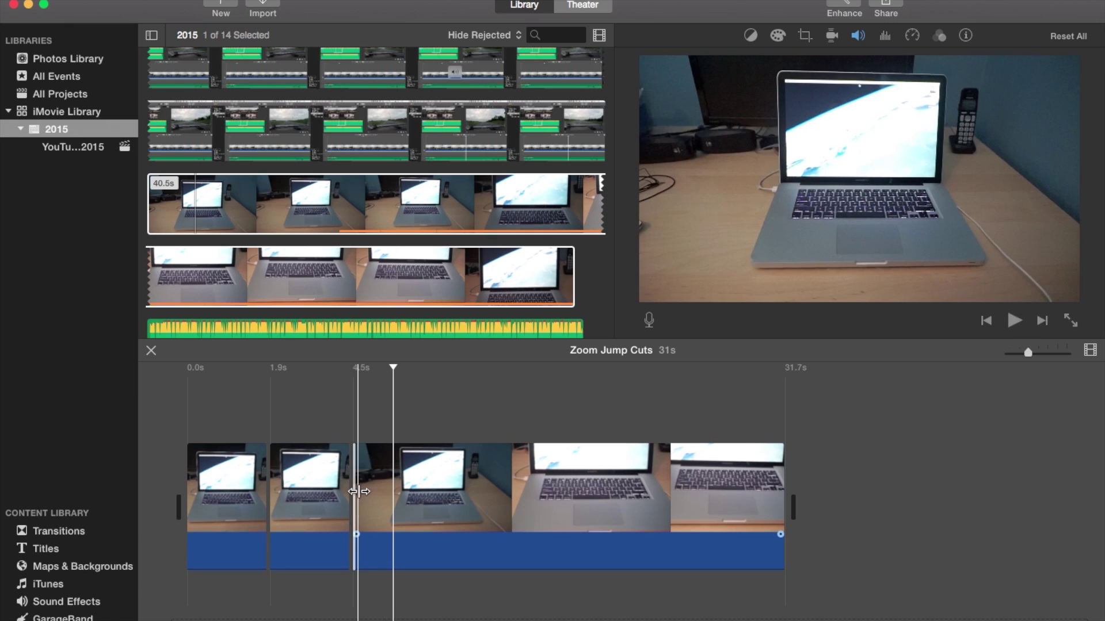
pyautogui.press('space')
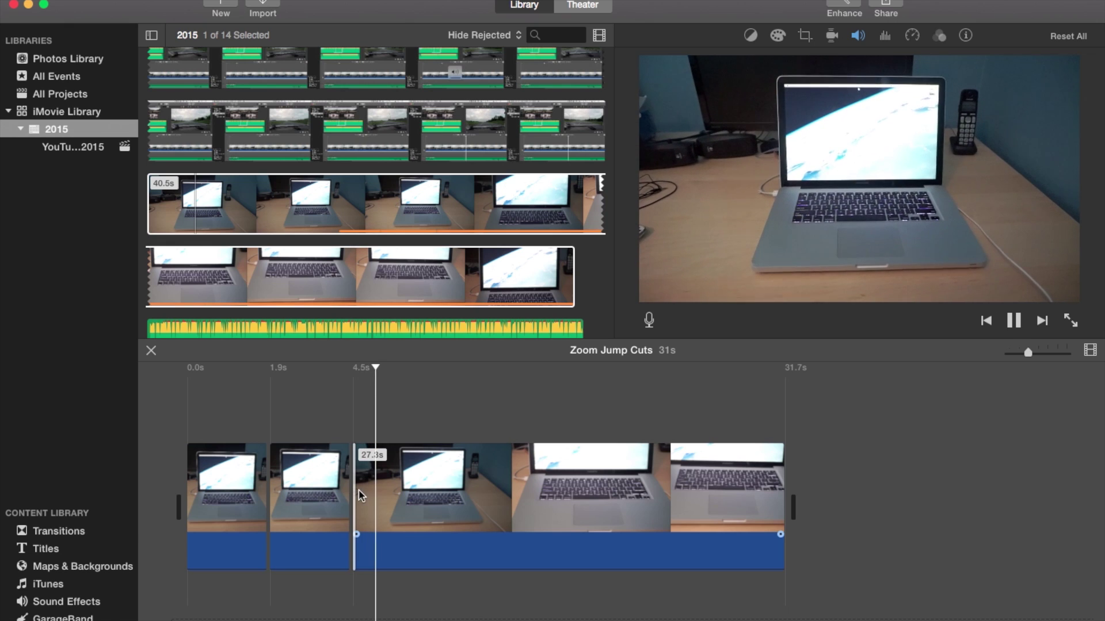
pyautogui.press('space')
pyautogui.press('super+v')
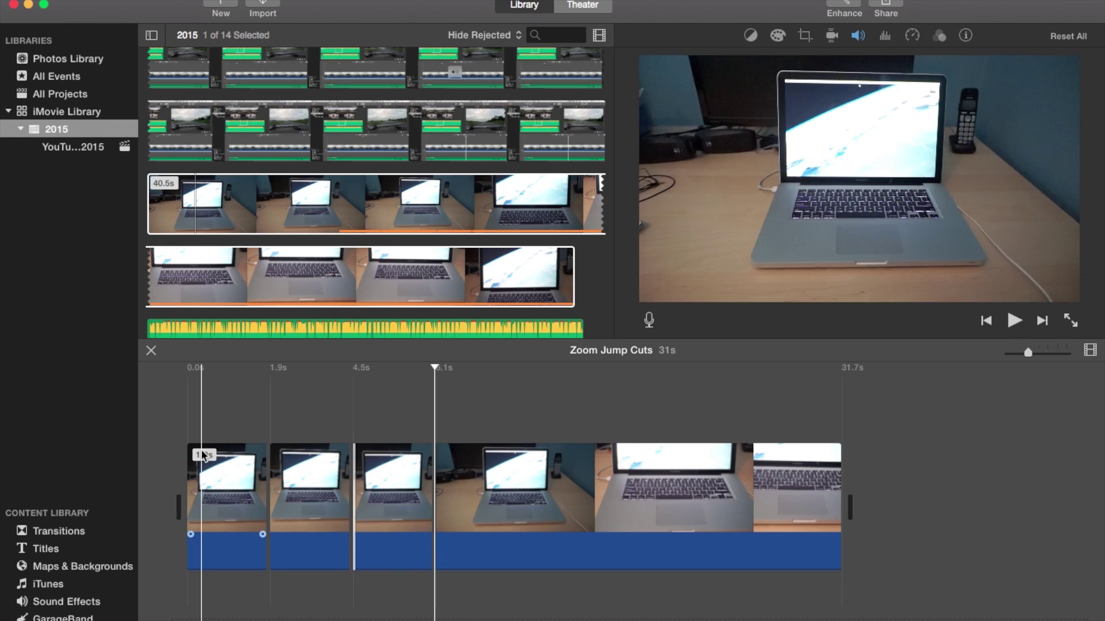
# Check the four resulting clips and play the cut sequence from the start.
pyautogui.click(301, 482)
pyautogui.click(385, 469)
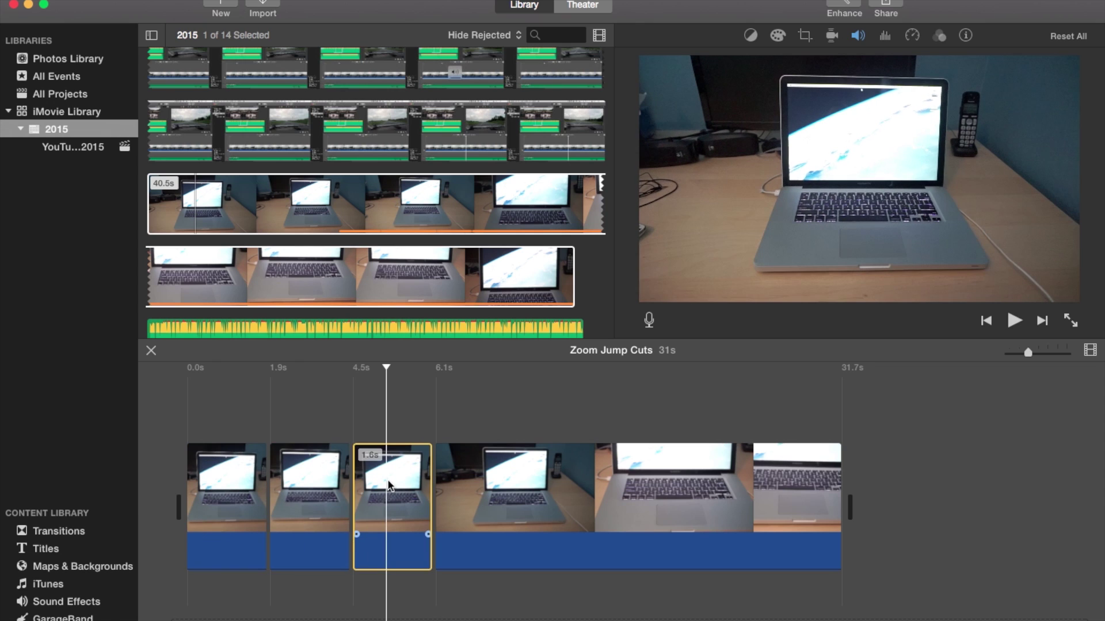
pyautogui.click(479, 478)
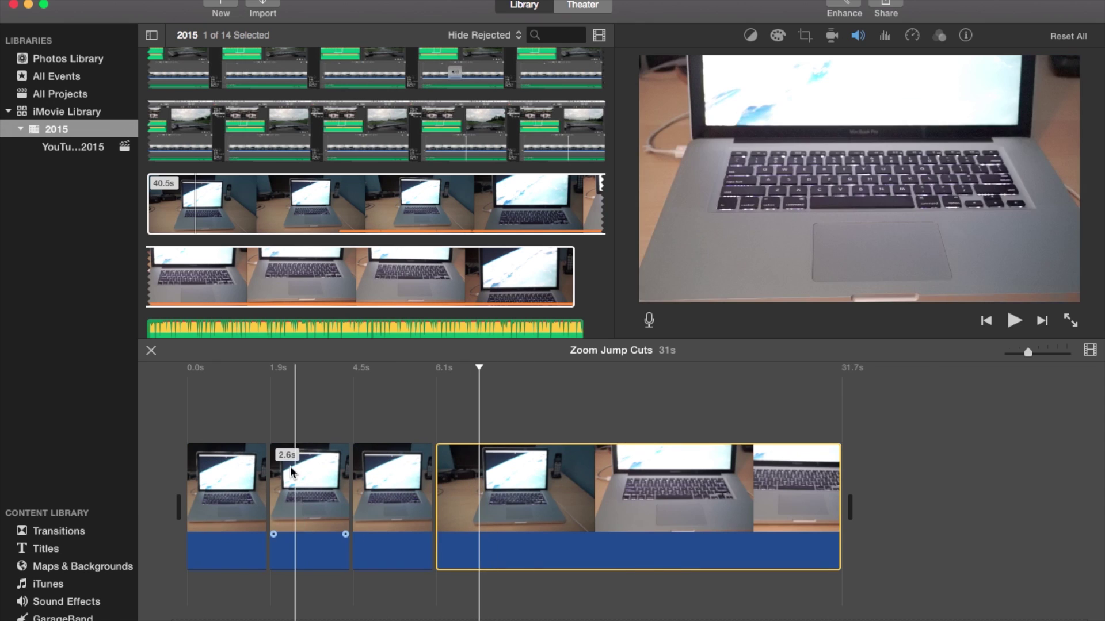
pyautogui.press('super+shift+a')
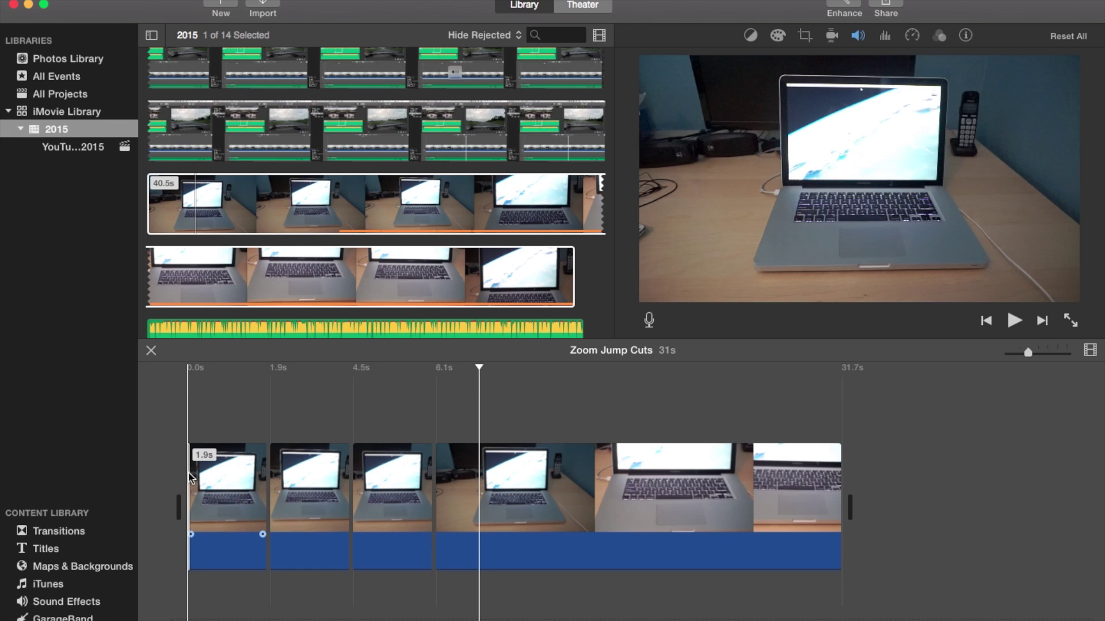
pyautogui.press('space')
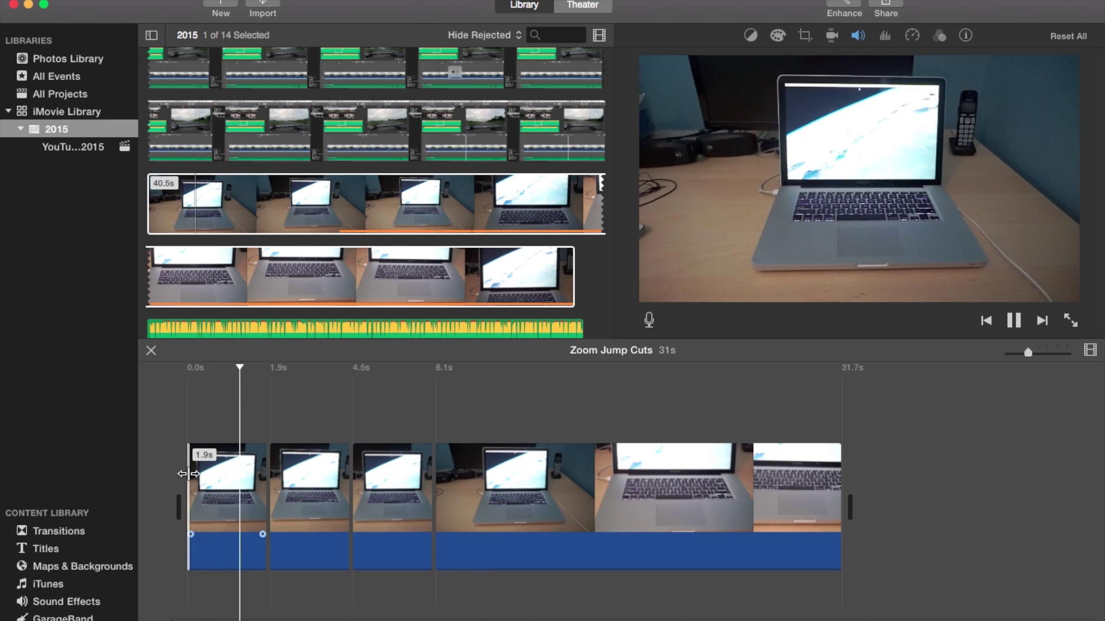
pyautogui.press('space')
# Set the 2.6s second clip to Crop to Fill and pull its top-left corner inward toward the laptop.
pyautogui.click(298, 466)
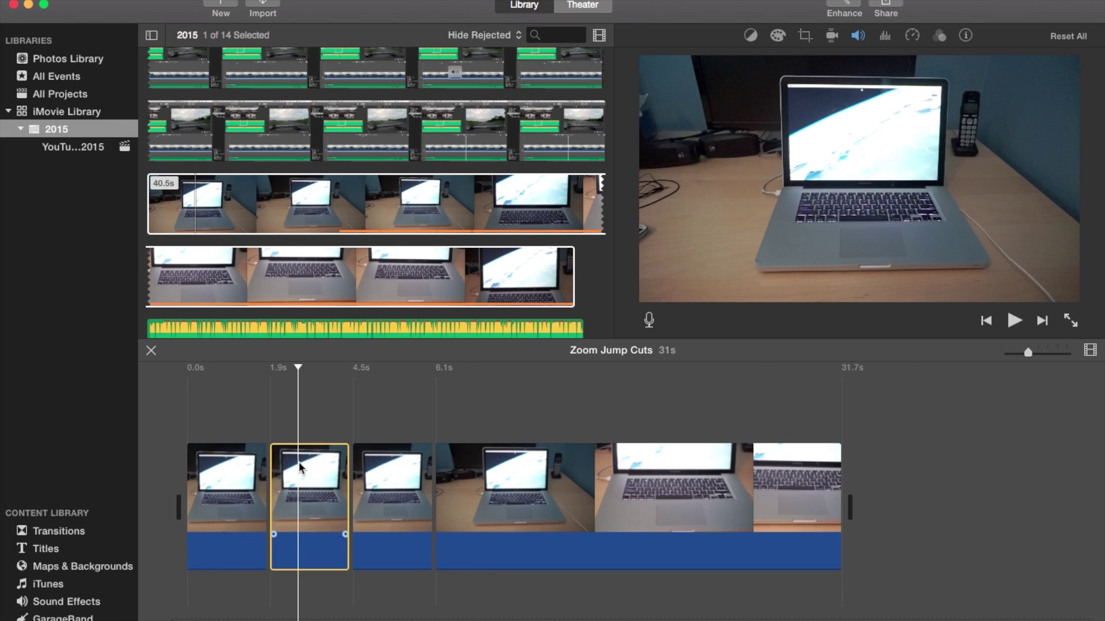
pyautogui.click(804, 36)
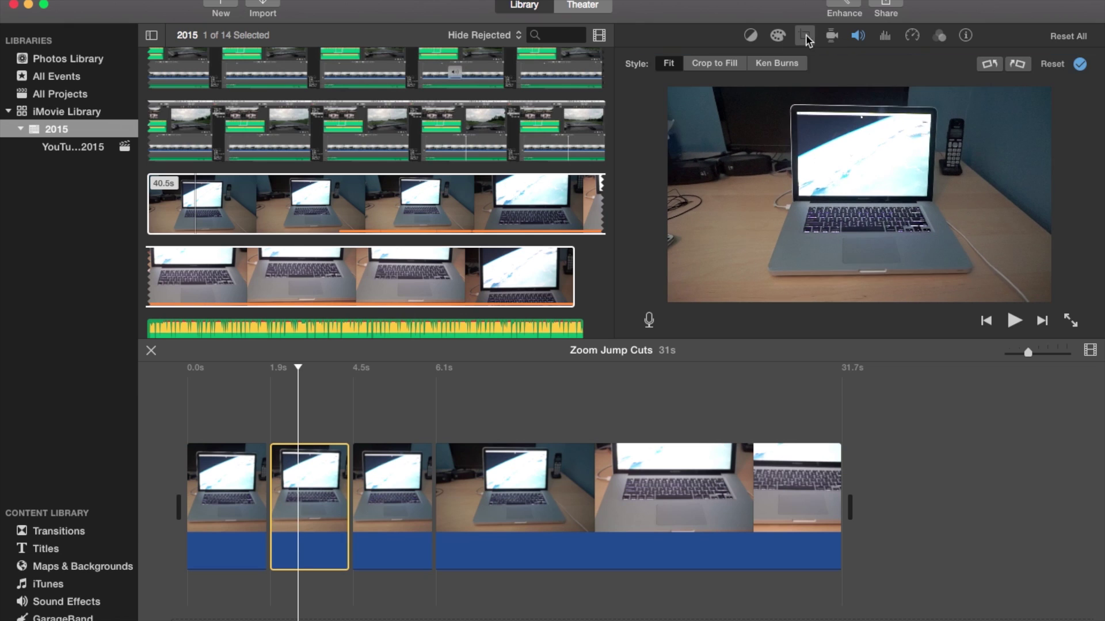
pyautogui.click(719, 65)
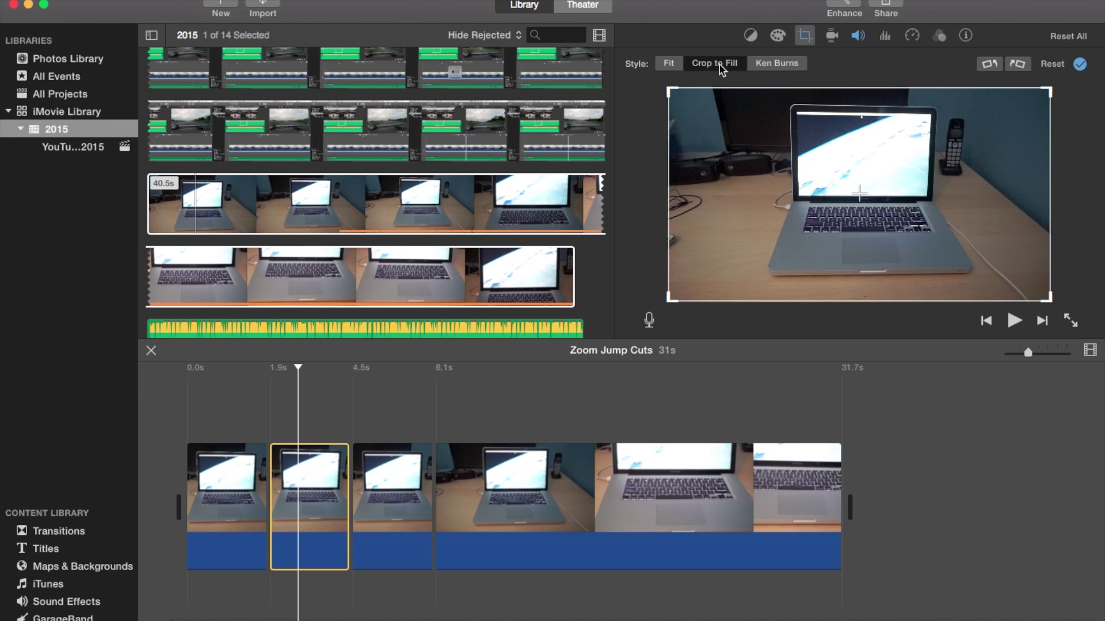
pyautogui.moveTo(675, 91); pyautogui.dragTo(713, 117)
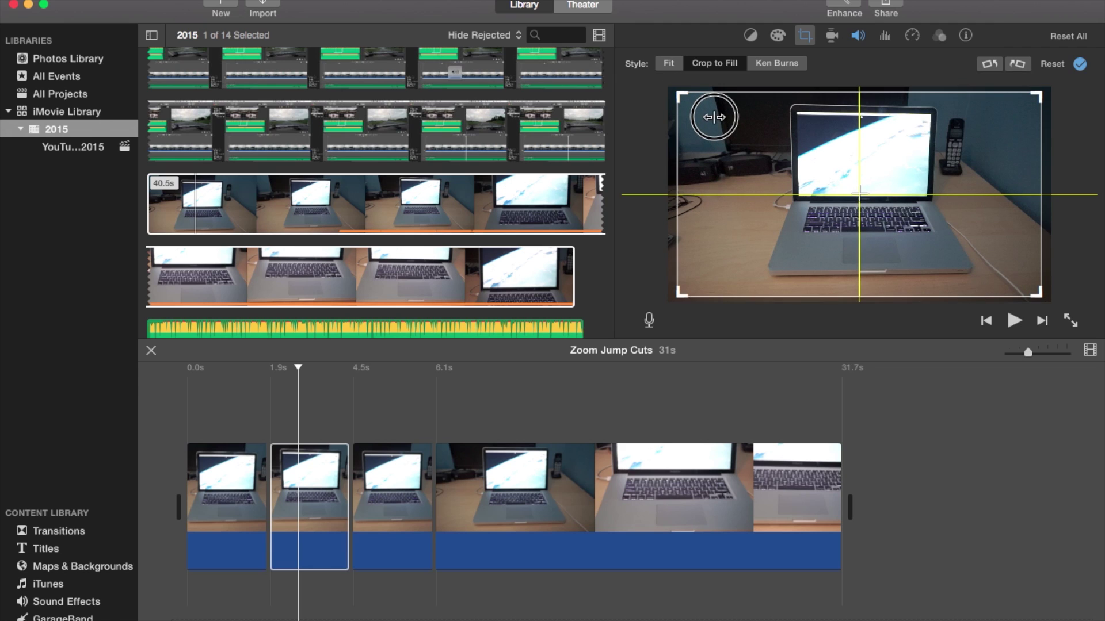
pyautogui.moveTo(714, 116); pyautogui.dragTo(713, 116)
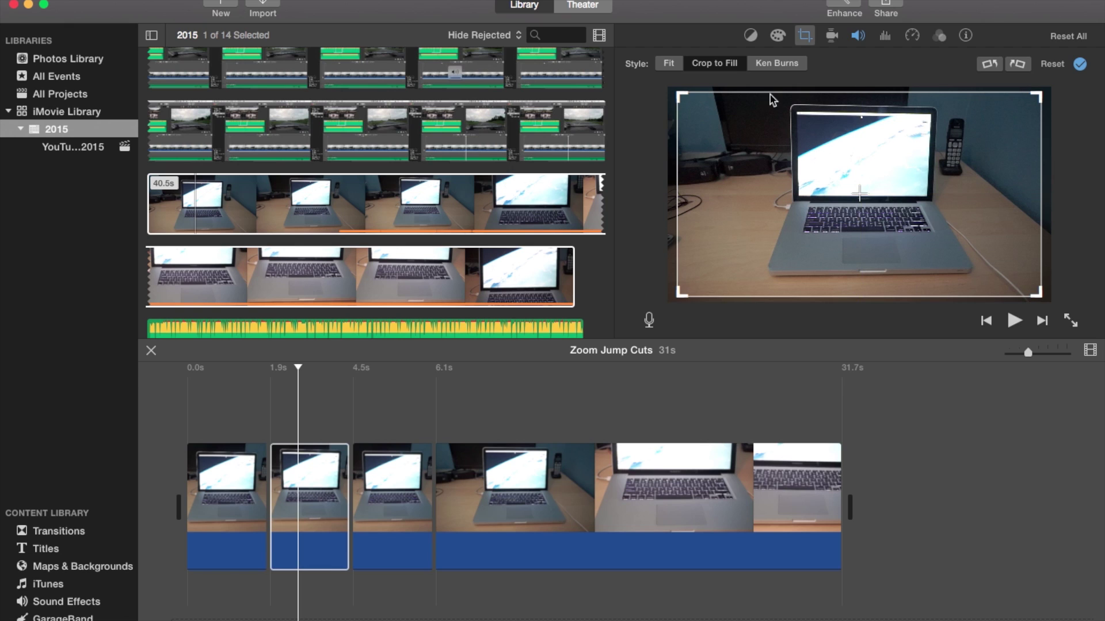
# Apply the second clip's crop and play from the first clip to check the zoom jump.
pyautogui.click(1081, 63)
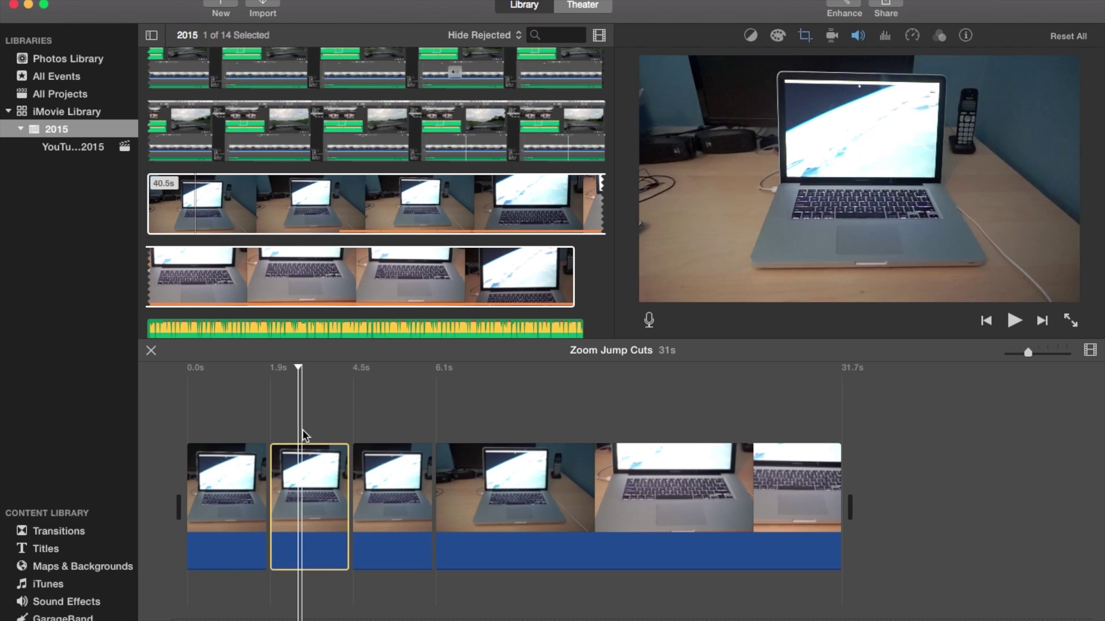
pyautogui.click(244, 418)
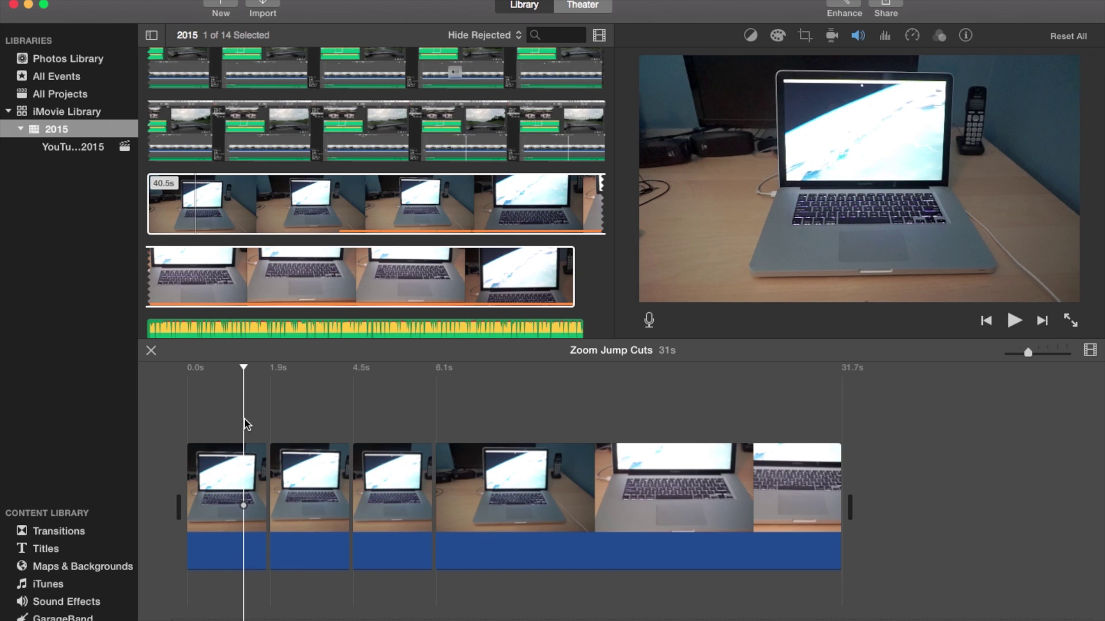
pyautogui.press('space')
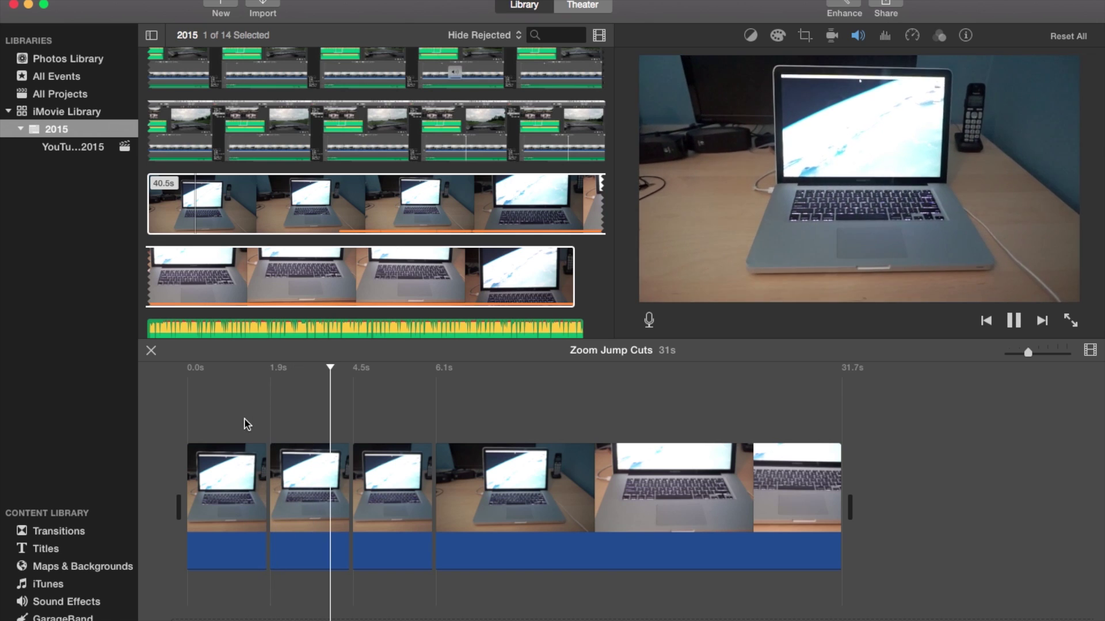
pyautogui.press('space')
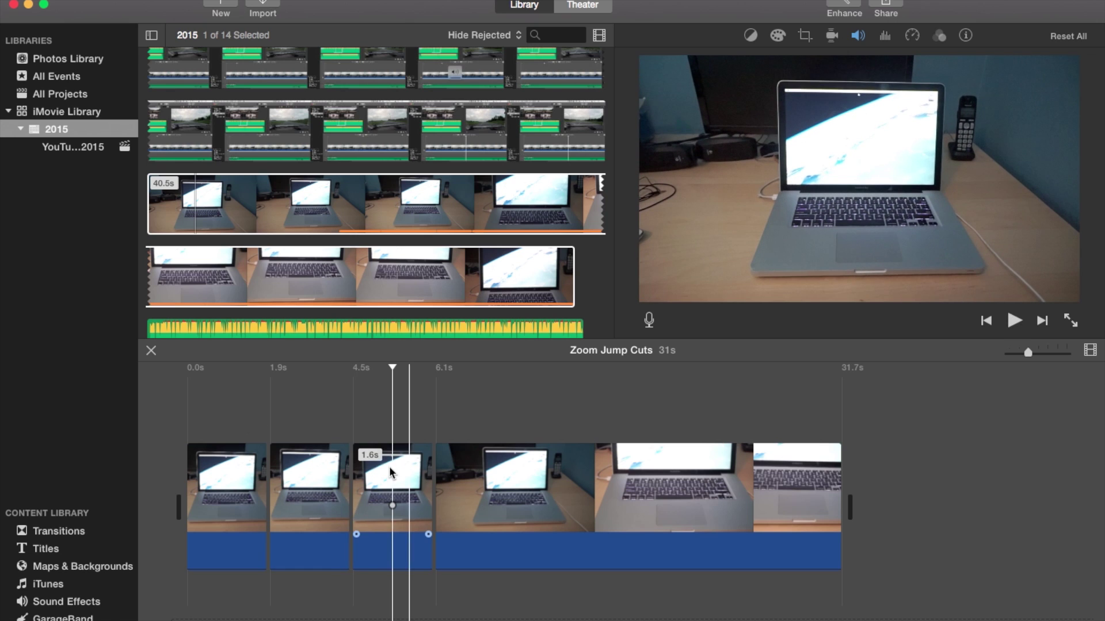
pyautogui.click(374, 464)
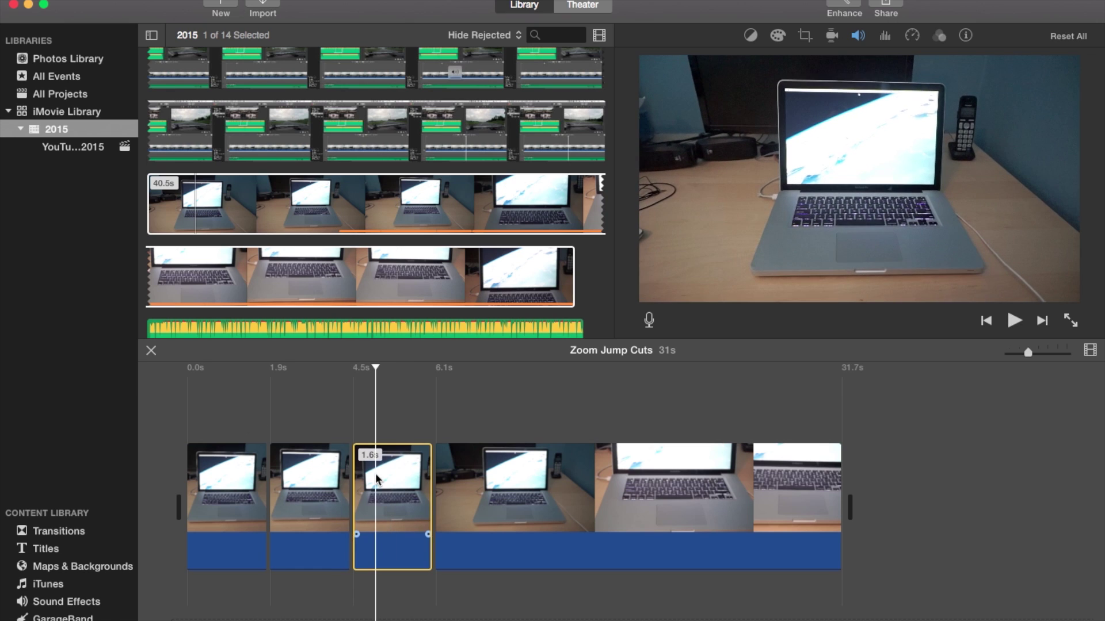
# Crop the third clip to fill, tightening its corners and centring the frame on the laptop, then apply.
pyautogui.click(804, 38)
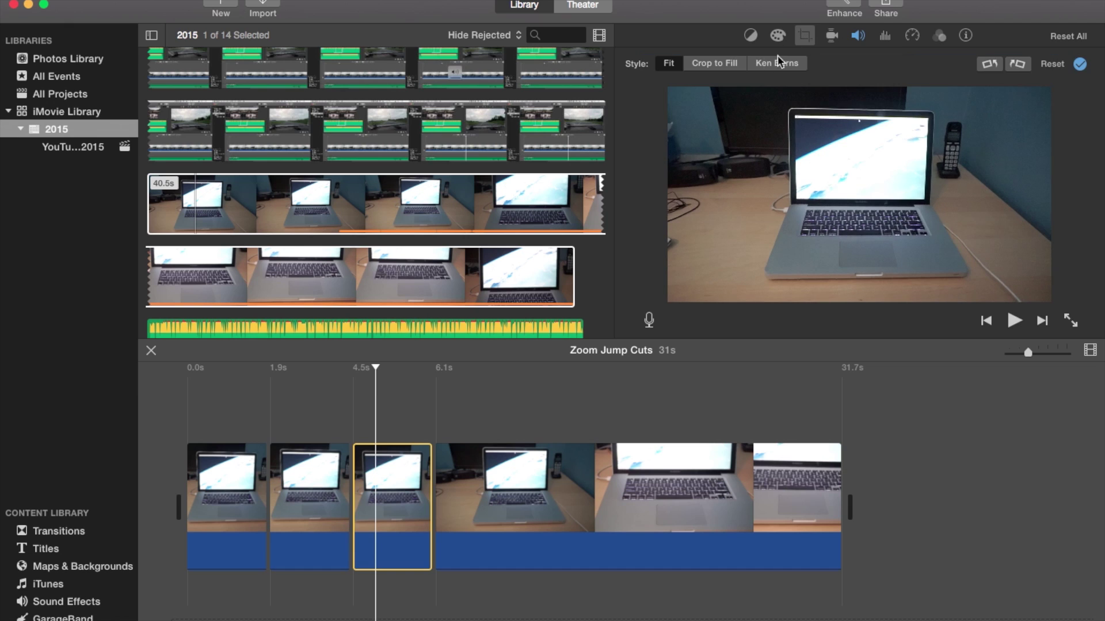
pyautogui.click(710, 67)
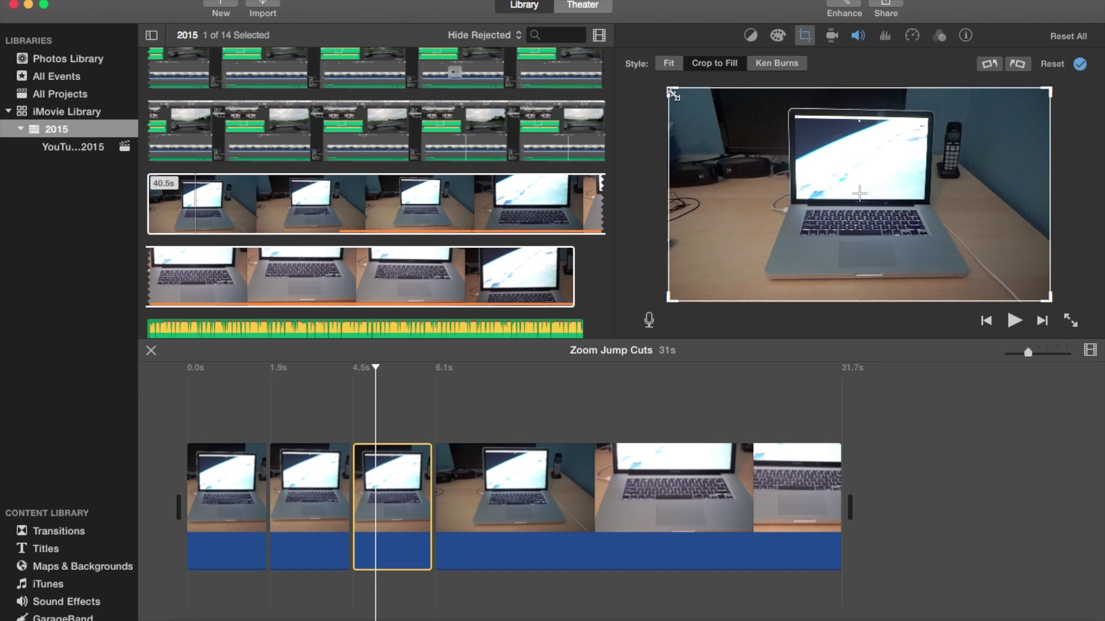
pyautogui.moveTo(673, 93); pyautogui.dragTo(704, 113)
pyautogui.moveTo(742, 165); pyautogui.dragTo(726, 157)
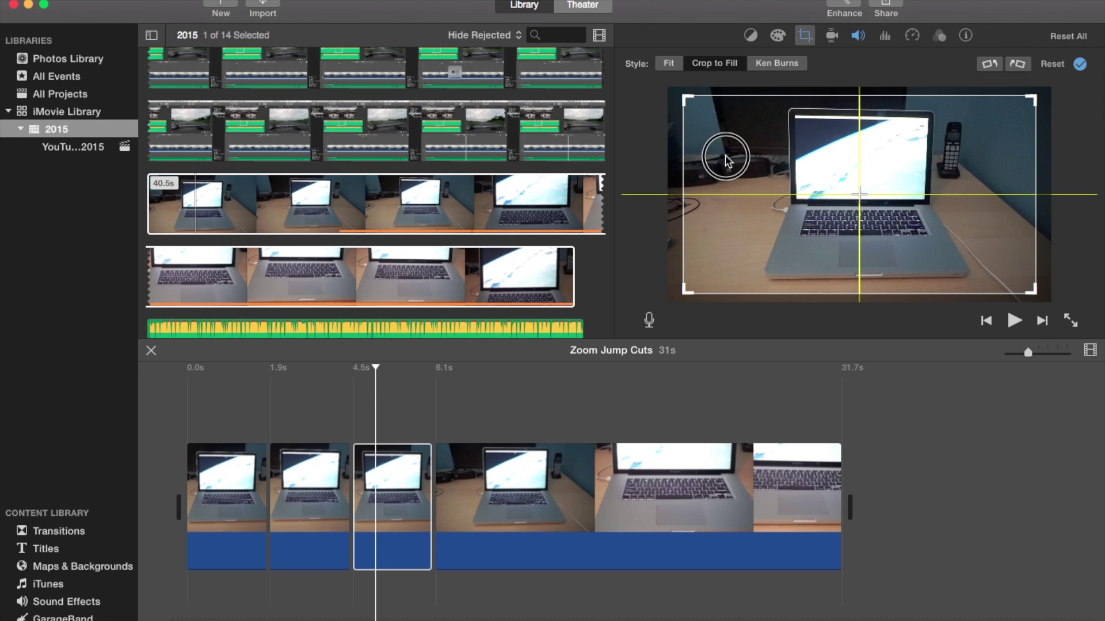
pyautogui.moveTo(727, 160); pyautogui.dragTo(727, 160)
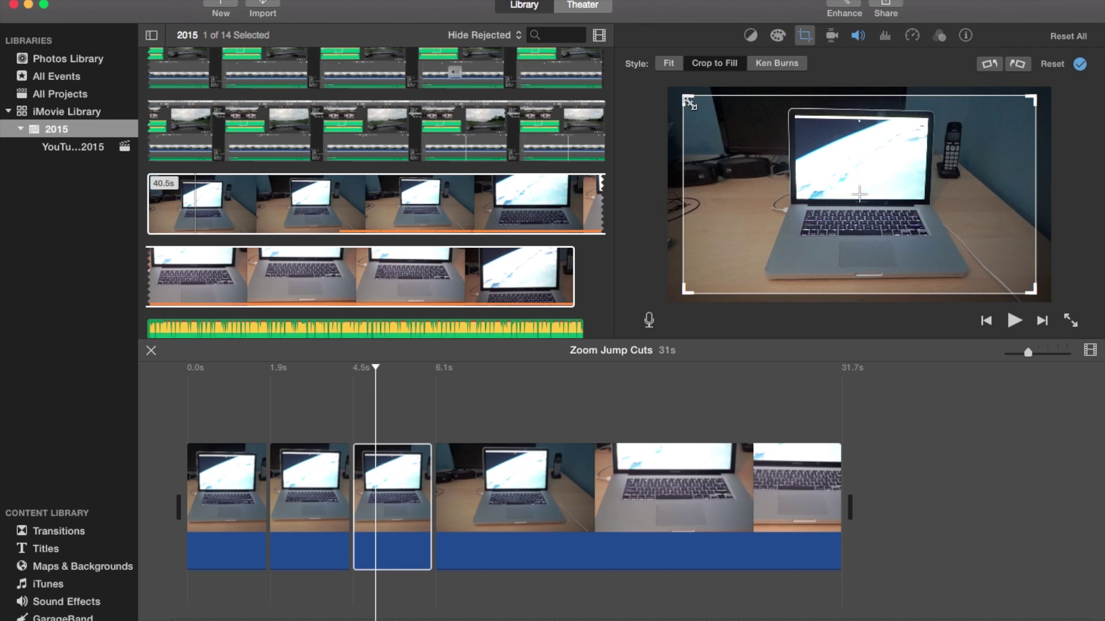
pyautogui.moveTo(689, 102); pyautogui.dragTo(722, 93)
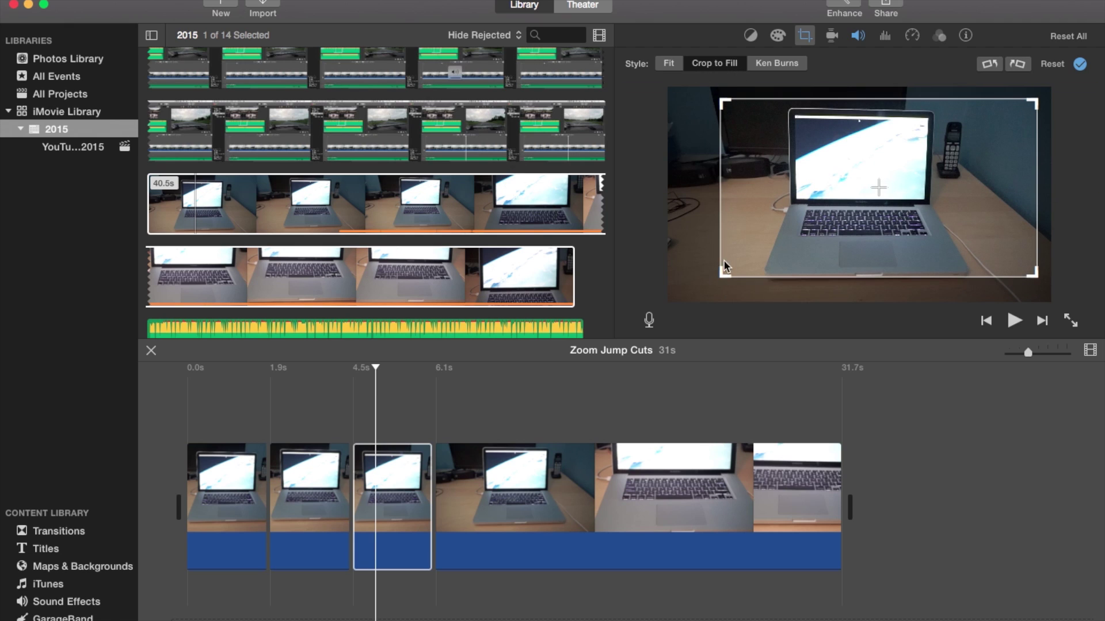
pyautogui.moveTo(720, 274); pyautogui.dragTo(712, 293)
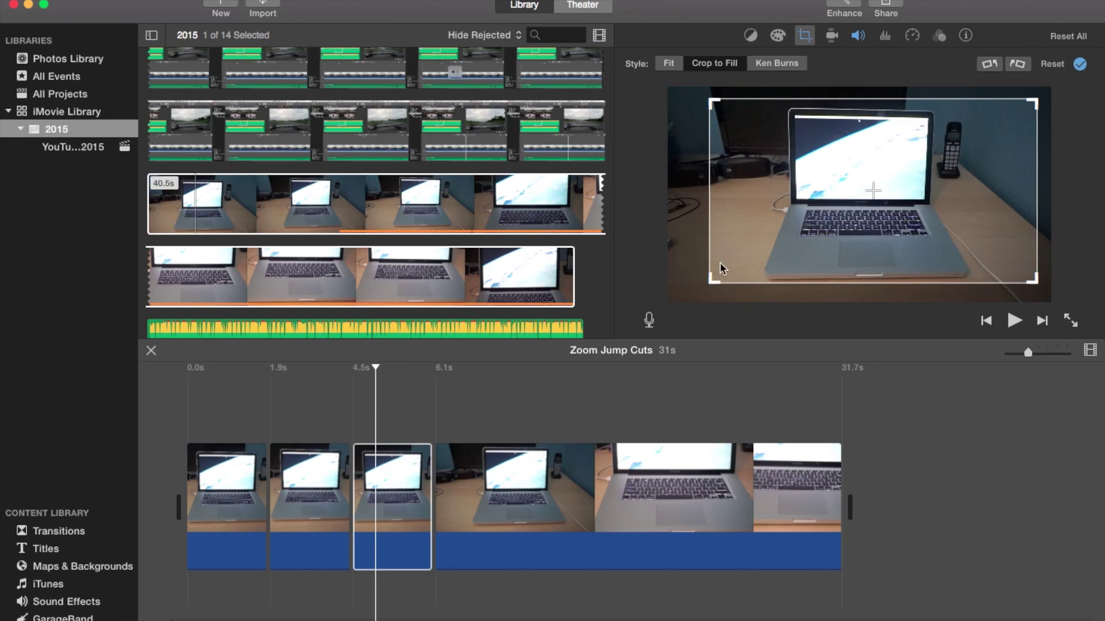
pyautogui.click(1080, 65)
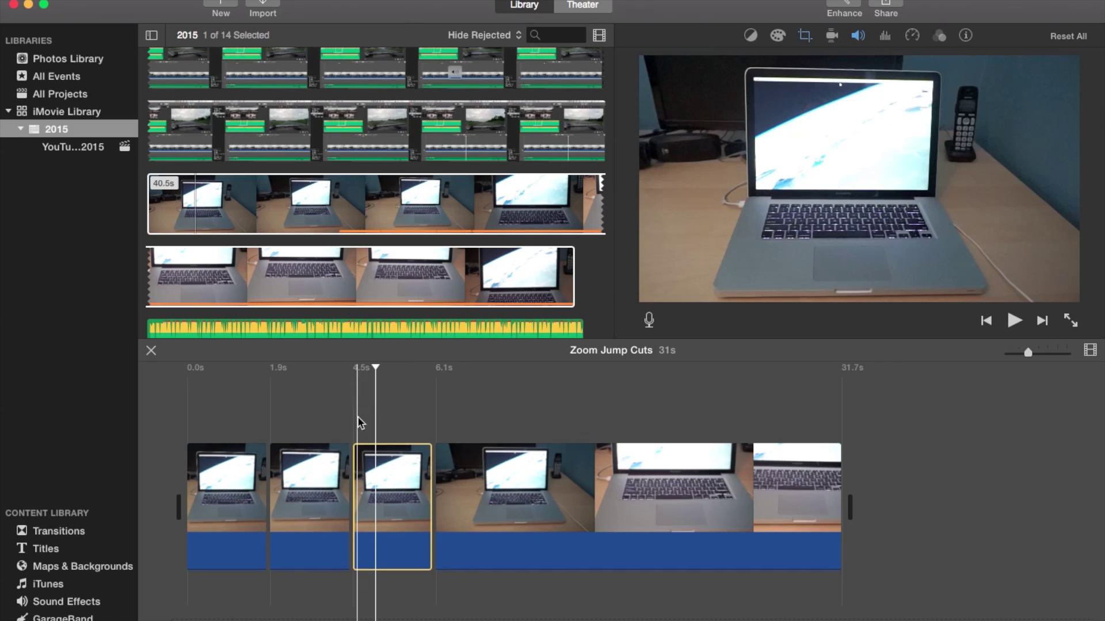
pyautogui.click(237, 409)
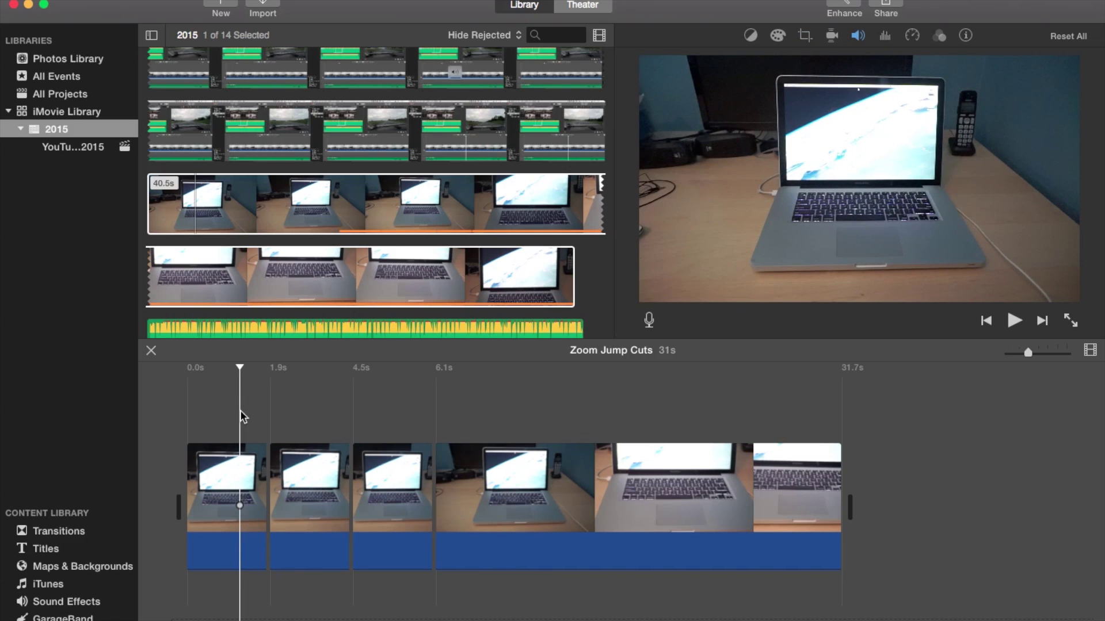
pyautogui.press('space')
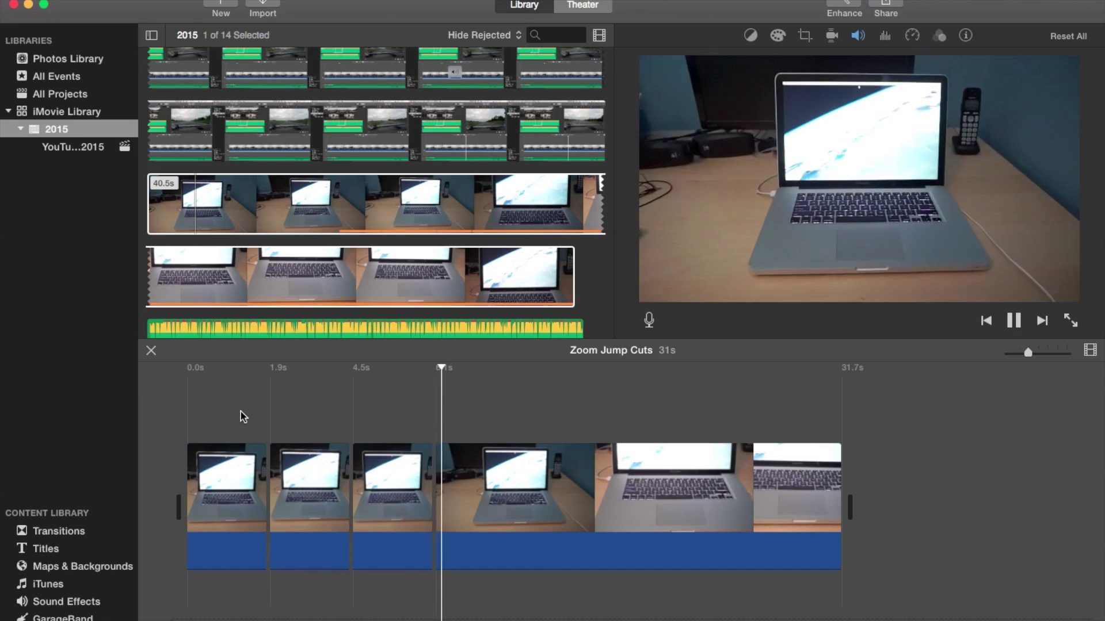
pyautogui.press('space')
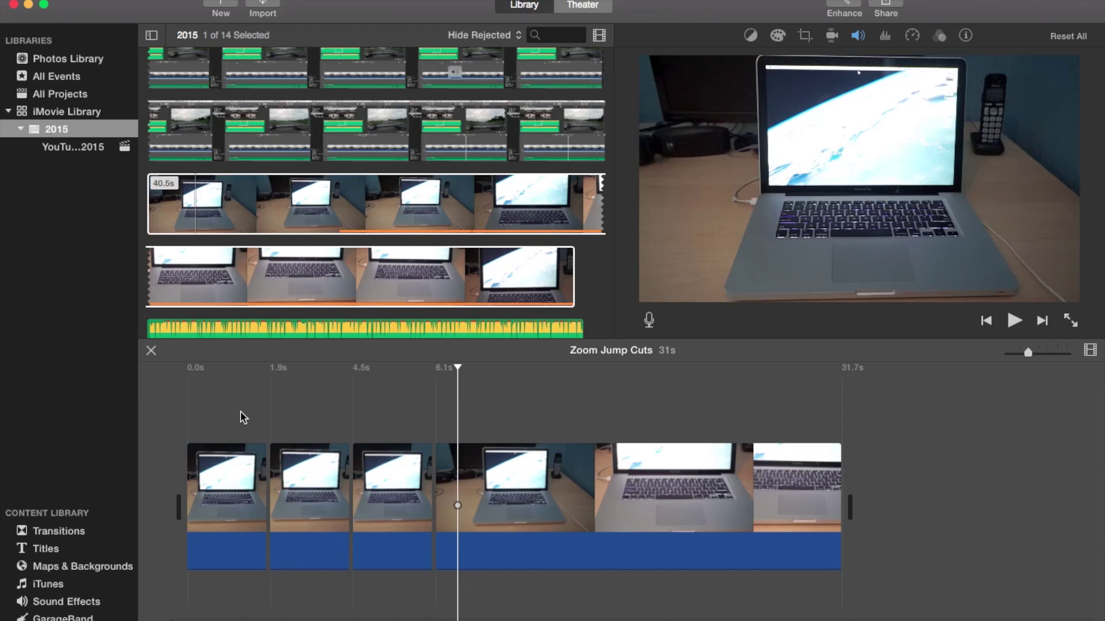
pyautogui.click(201, 413)
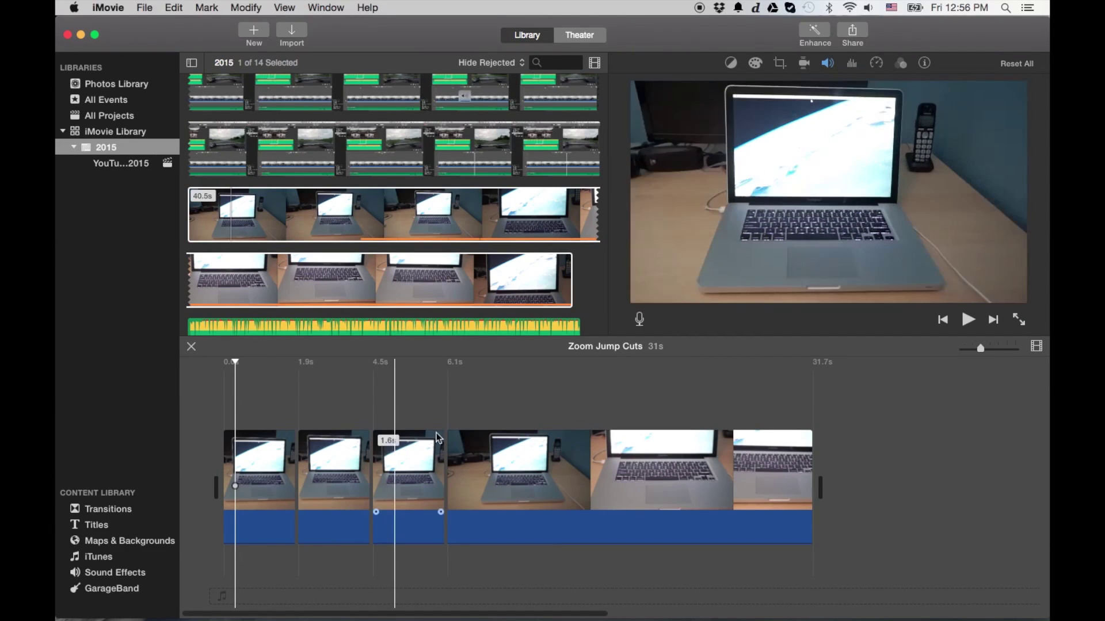
# Split the long clip at 7.4s, leaving a 1.3s clip before the 24.3s remainder.
pyautogui.press('space')
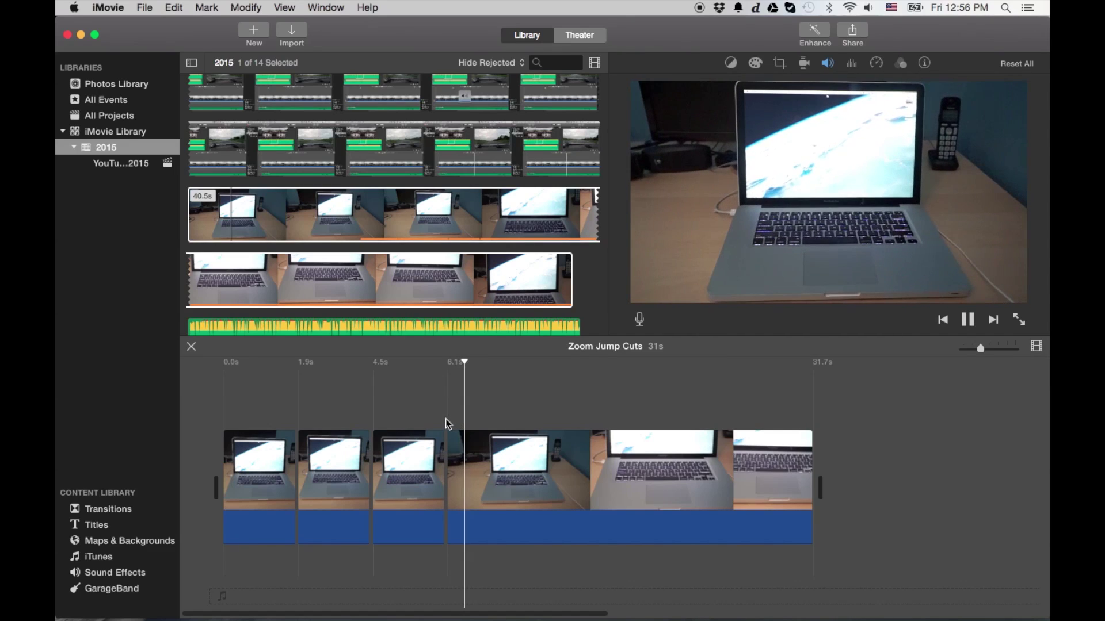
pyautogui.press('space')
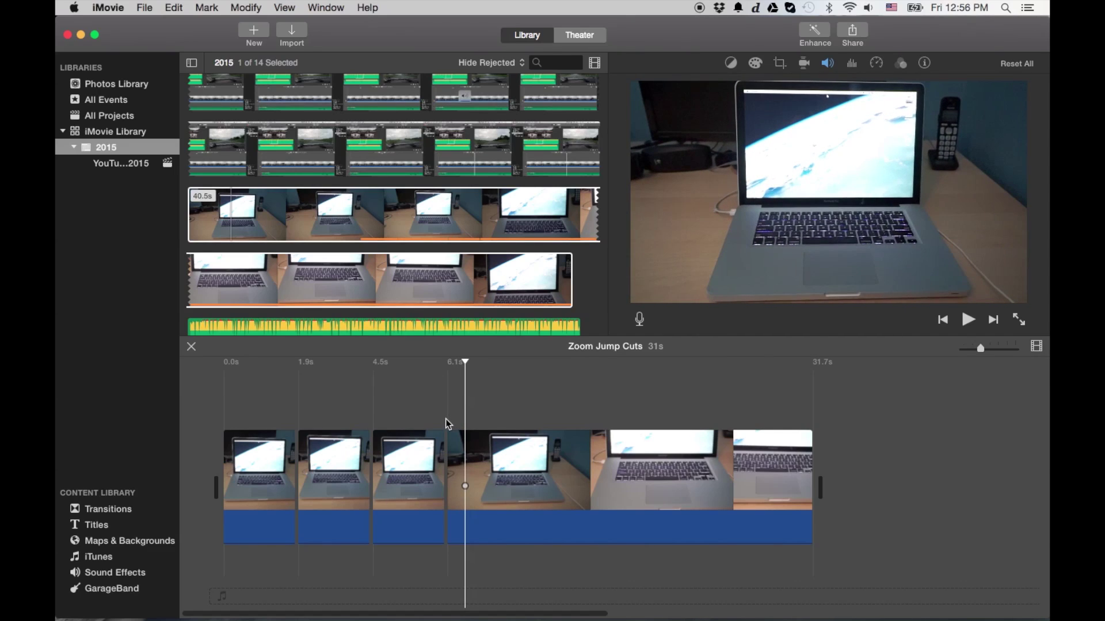
pyautogui.rightClick(470, 443)
pyautogui.click(515, 489)
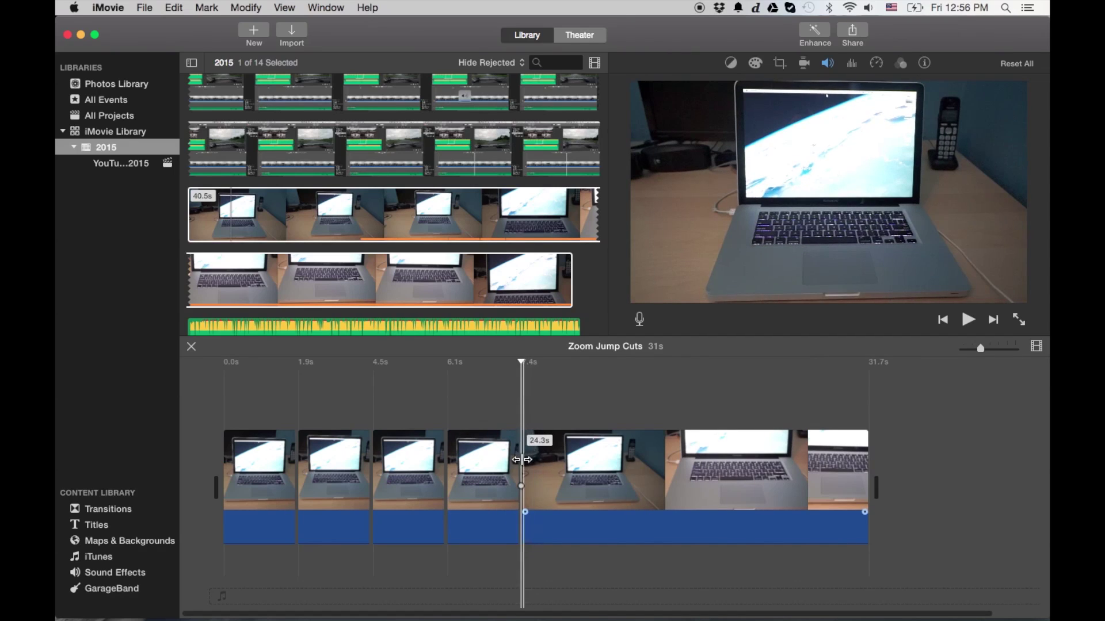
pyautogui.click(541, 457)
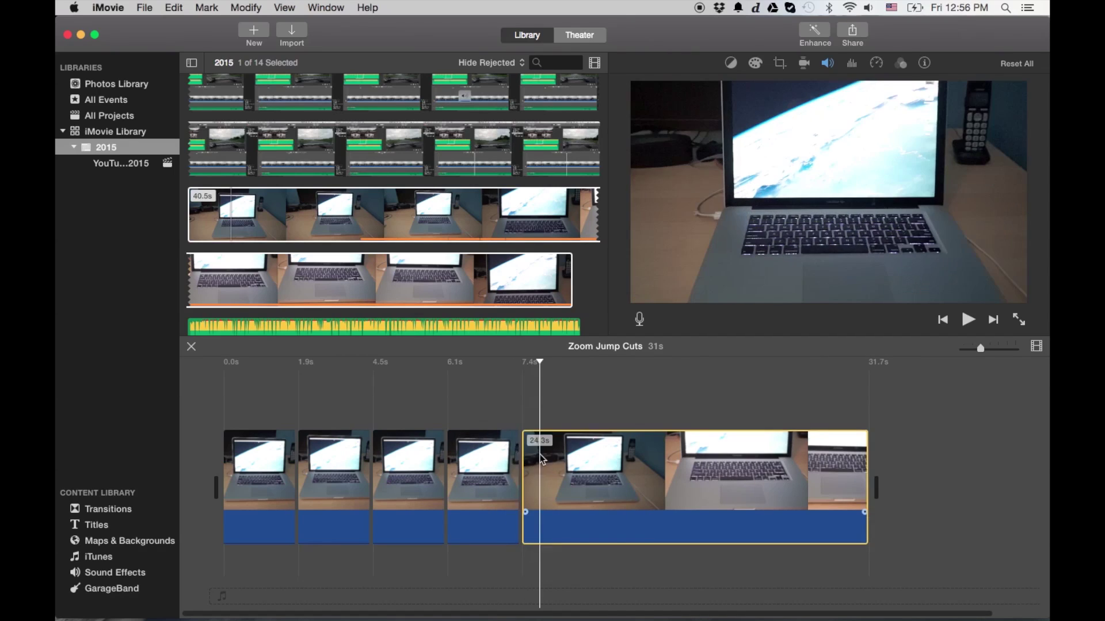
pyautogui.click(779, 63)
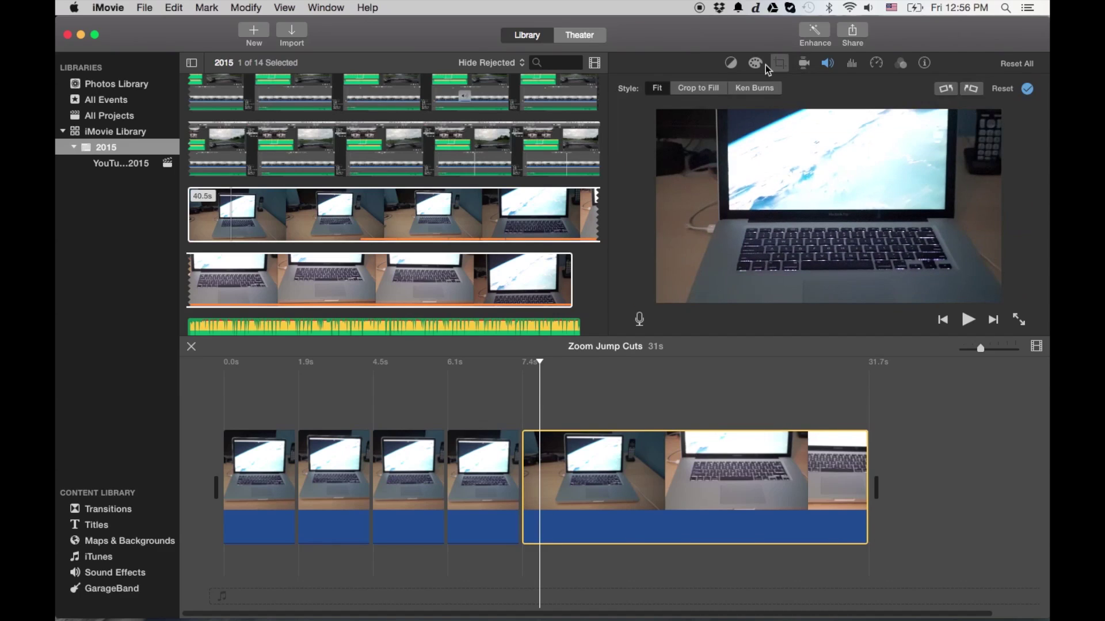
# Crop the 24.3s clip to fill, pulling the frame in and shifting it up-left onto the laptop screen and keyboard.
pyautogui.click(695, 88)
pyautogui.moveTo(659, 110); pyautogui.dragTo(686, 146)
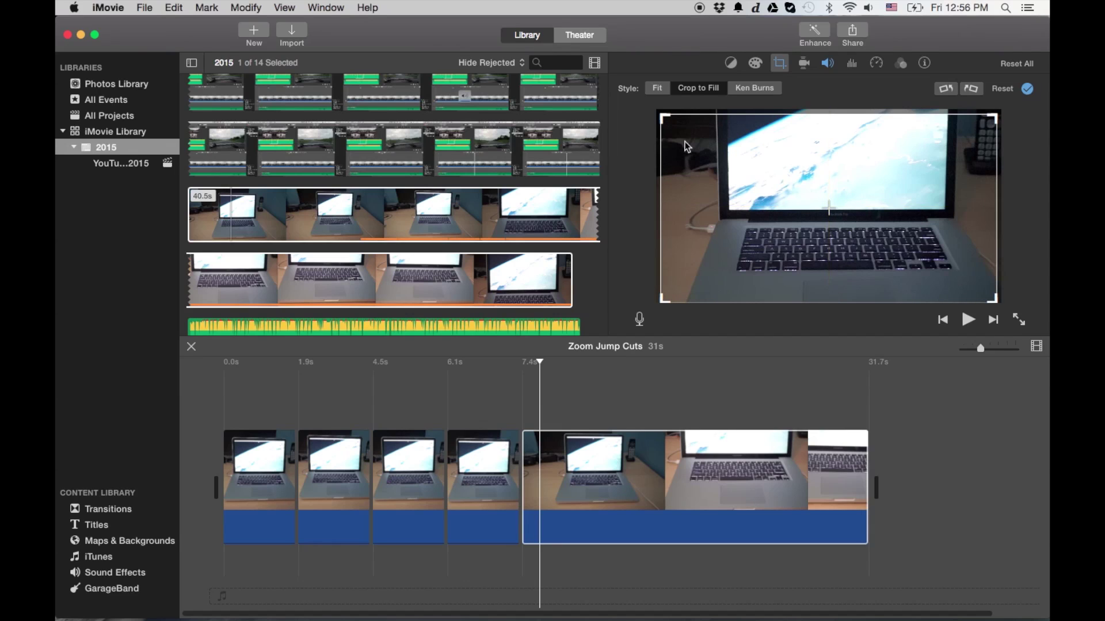
pyautogui.press('Up')
pyautogui.press('Up')
pyautogui.press('Up')
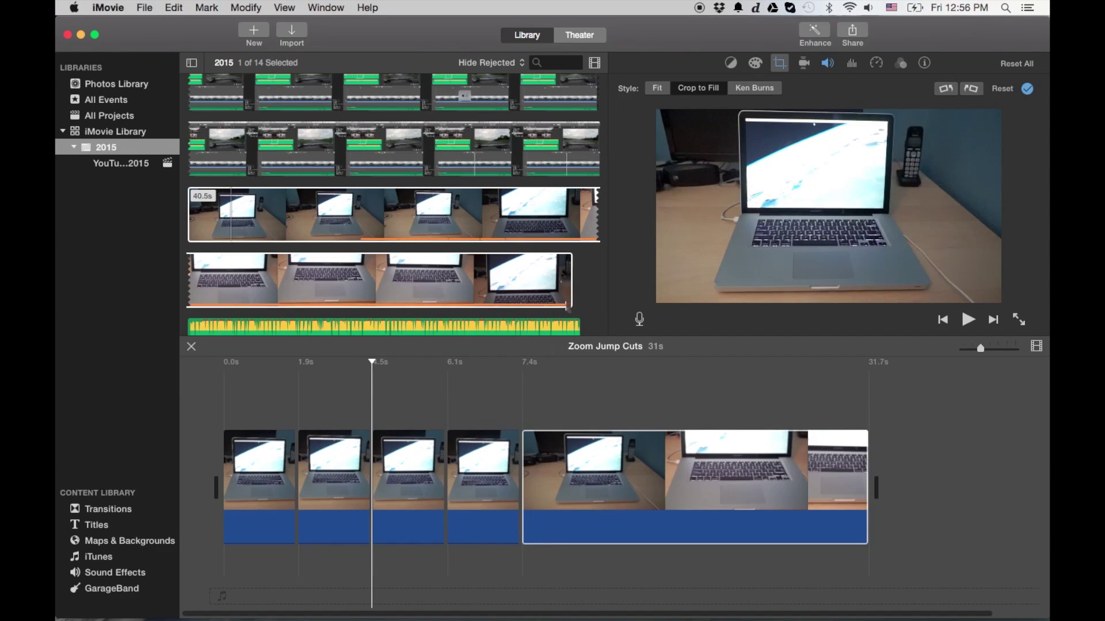
pyautogui.click(533, 392)
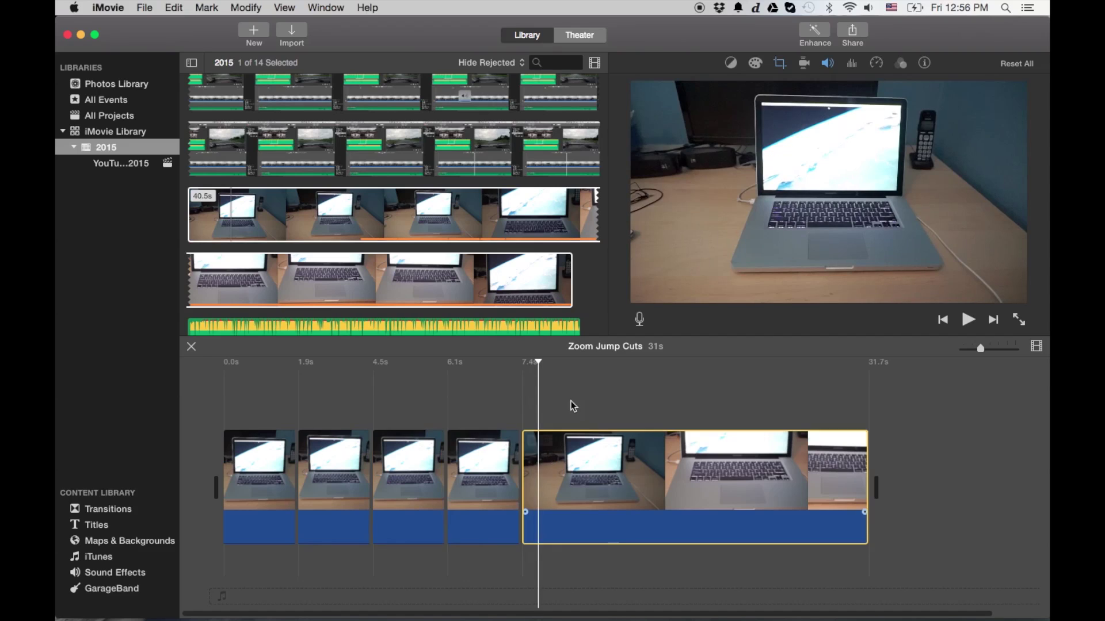
pyautogui.click(779, 63)
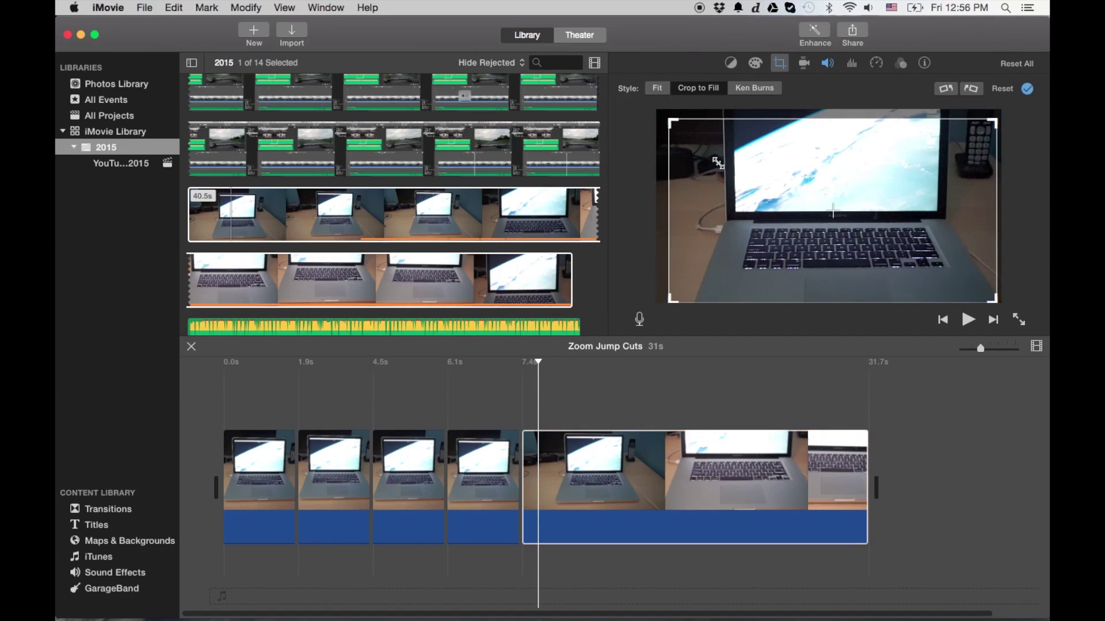
pyautogui.moveTo(717, 163); pyautogui.dragTo(717, 164)
pyautogui.click(1027, 88)
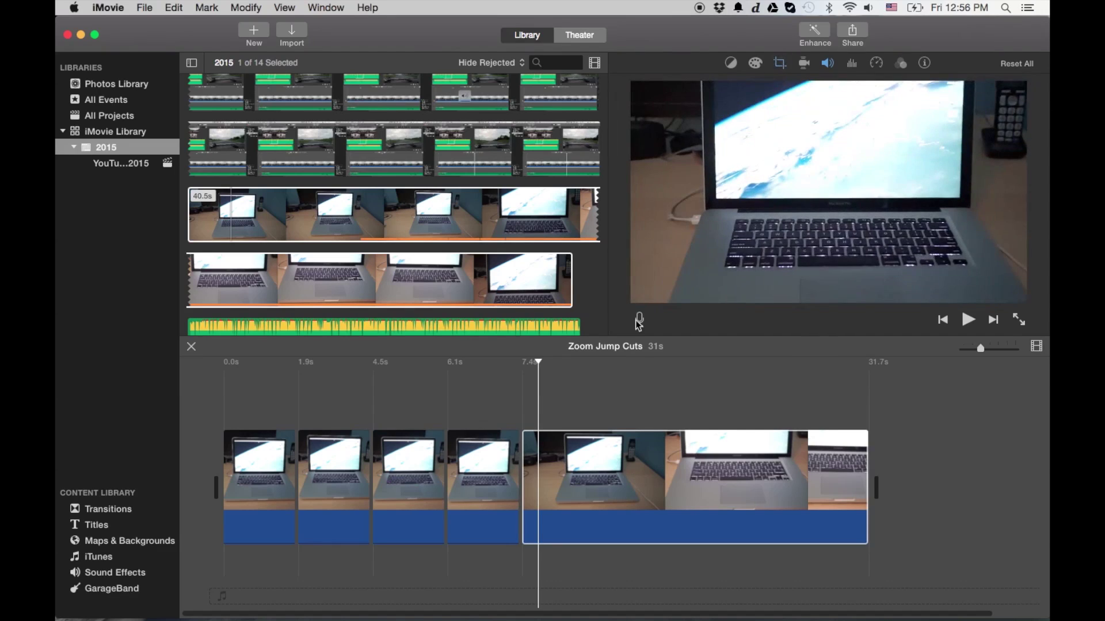
pyautogui.click(496, 404)
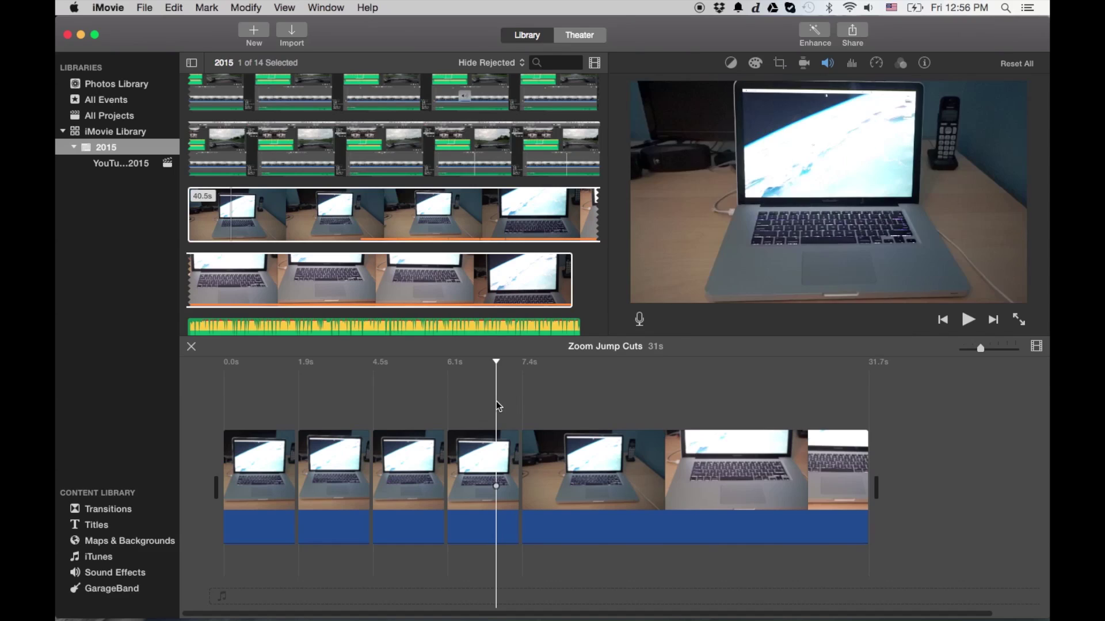
pyautogui.press('space')
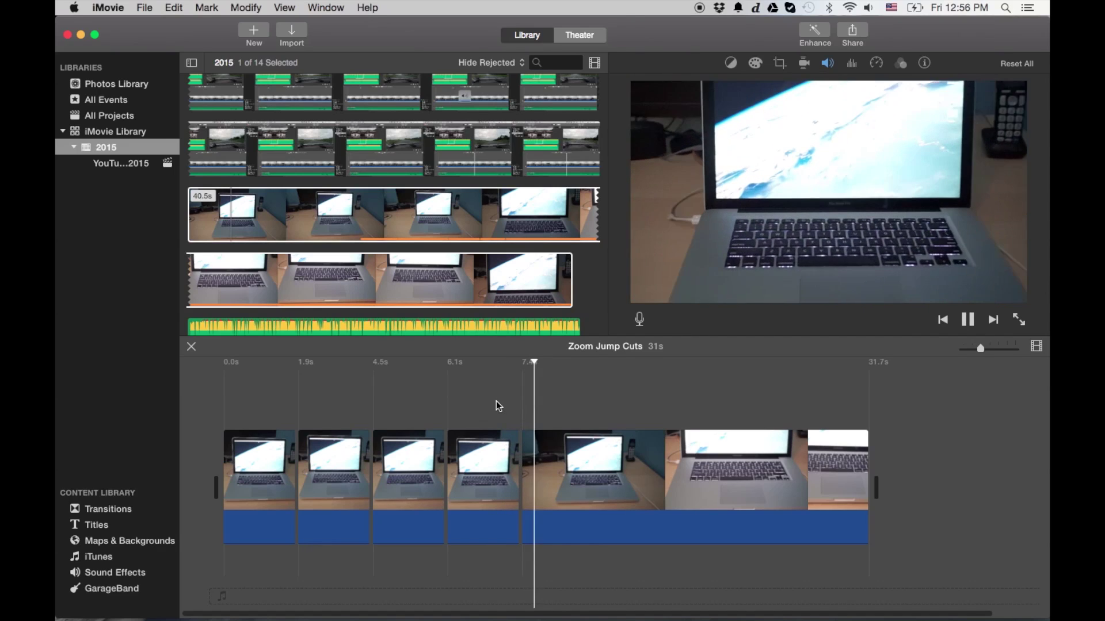
pyautogui.press('space')
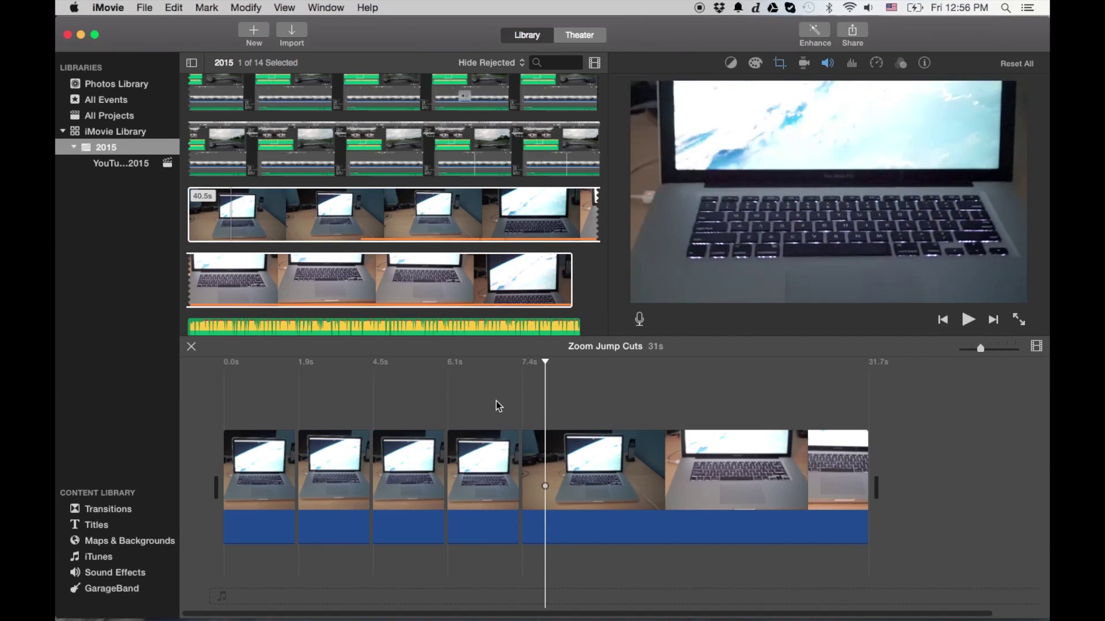